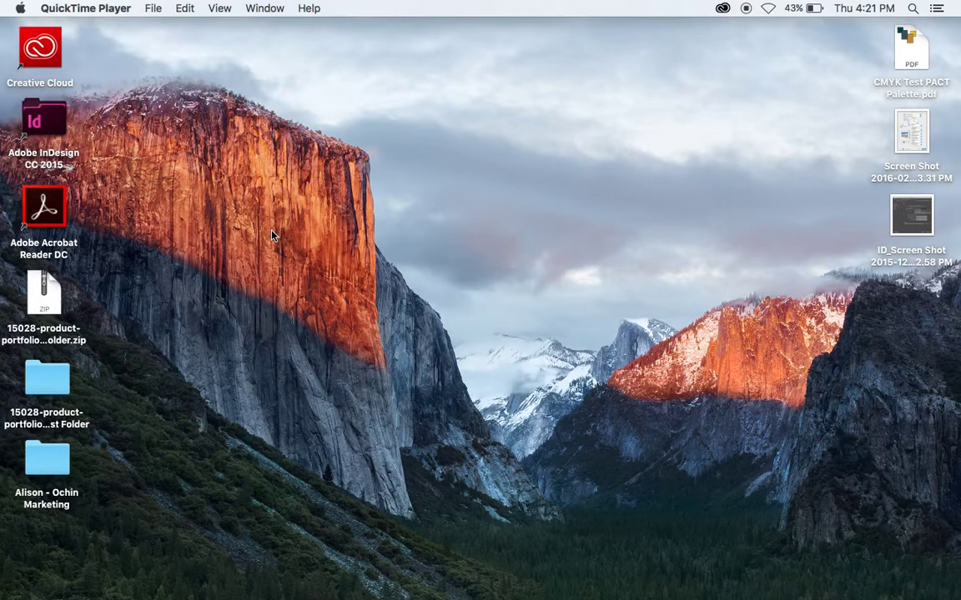
Step: Check the Mac's OS X version in About This Mac and in the system report's Software overview, closing both windows
click(21, 10)
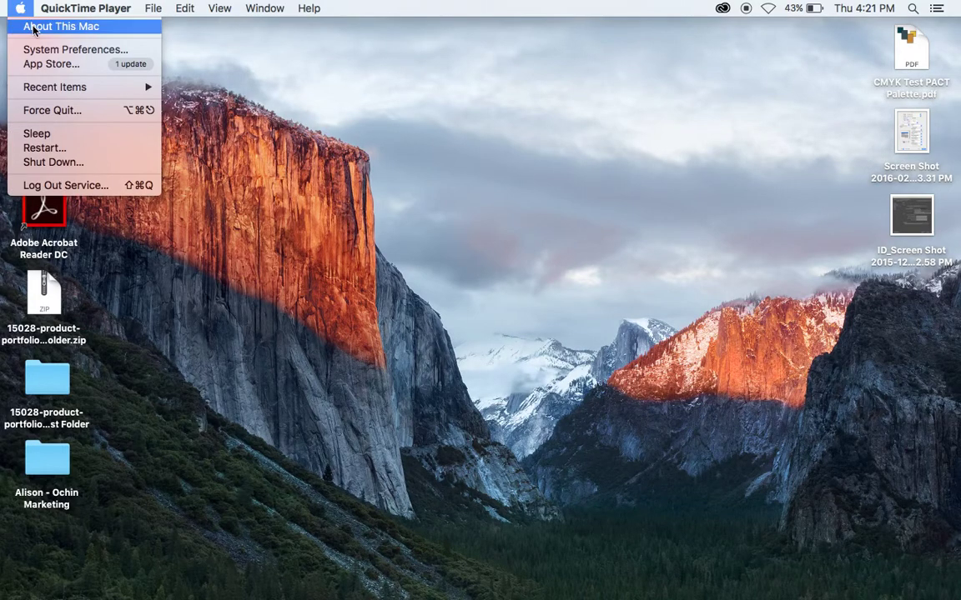
click(33, 27)
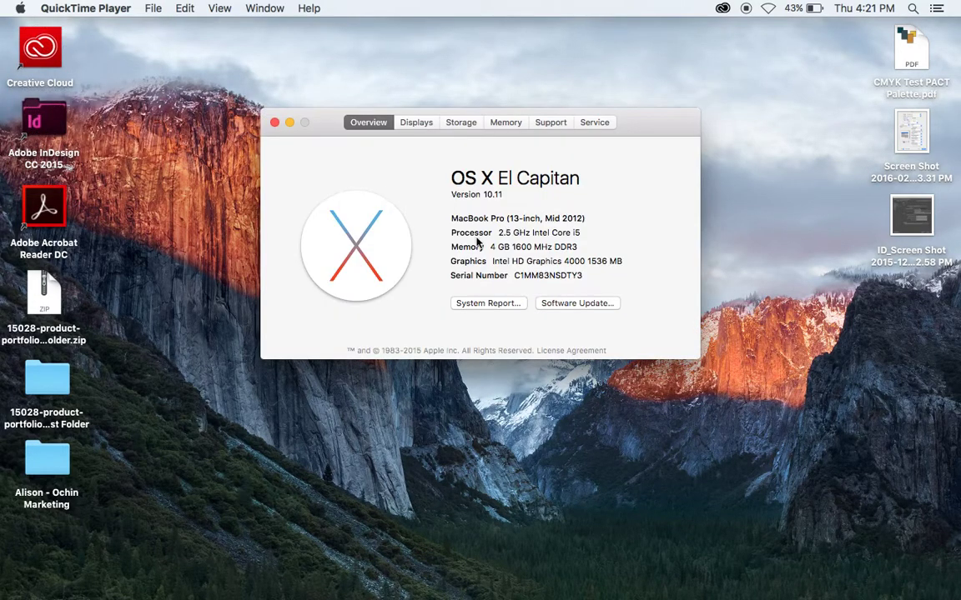
click(510, 306)
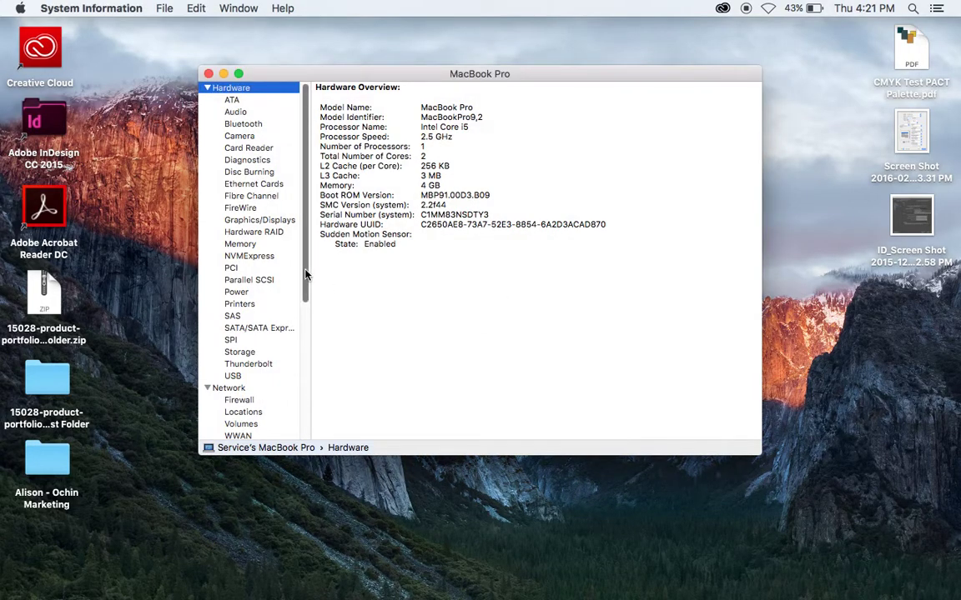
scroll(266, 350, down, 5)
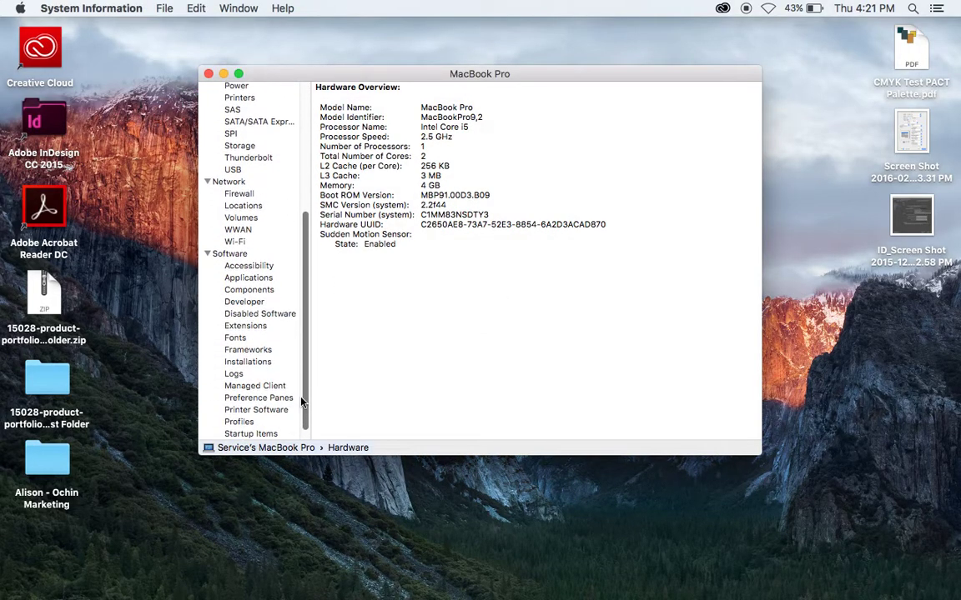
click(238, 256)
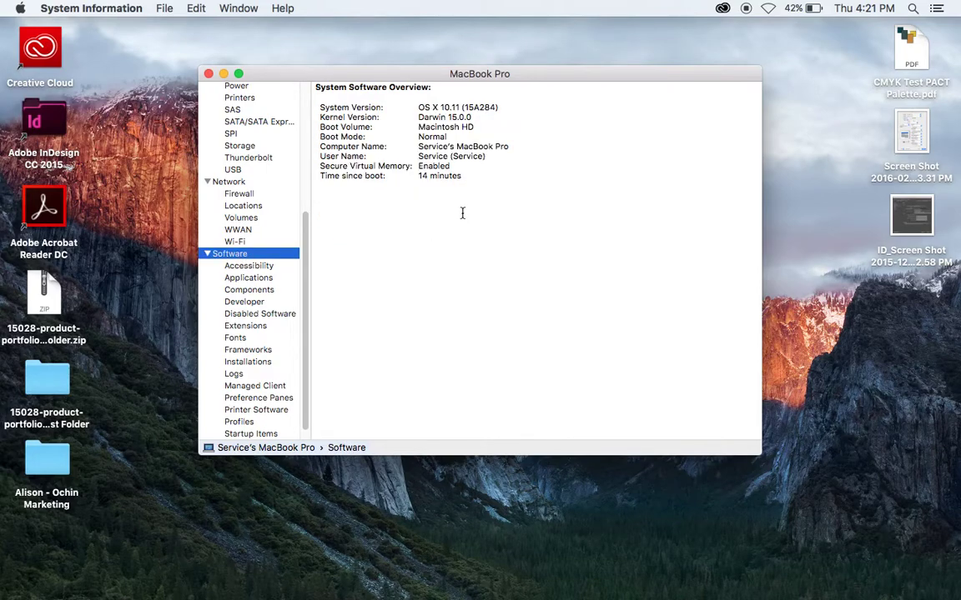
click(209, 76)
click(288, 123)
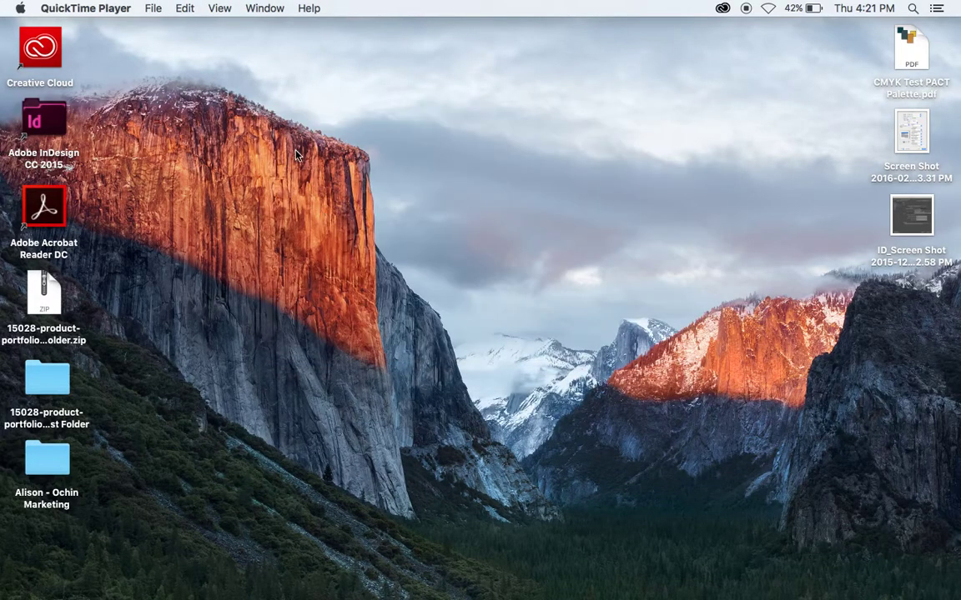
Step: Switch to Safari and open the KYOCERA Document Solutions America Download Center from the search results
mouse_move(357, 593)
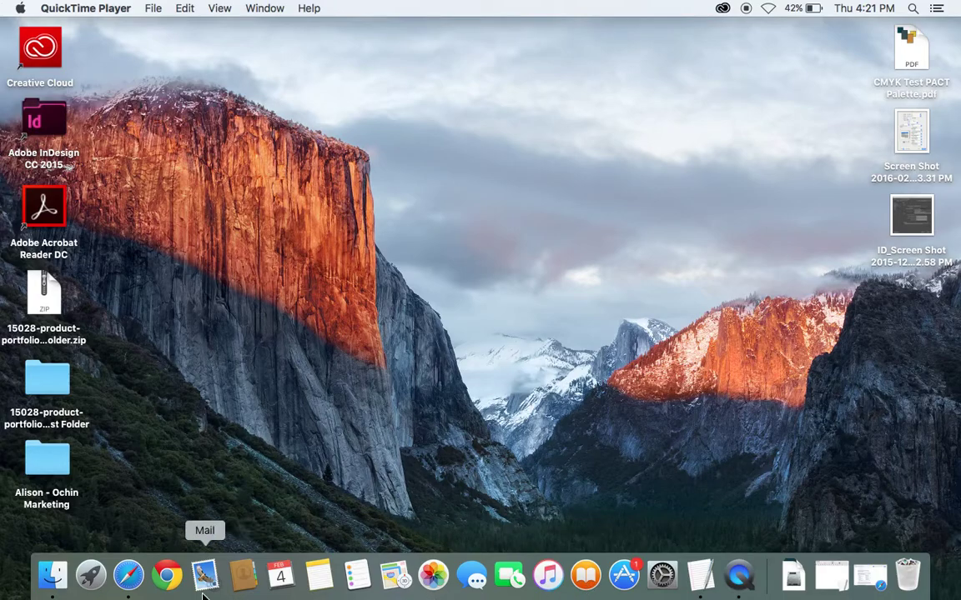
click(129, 575)
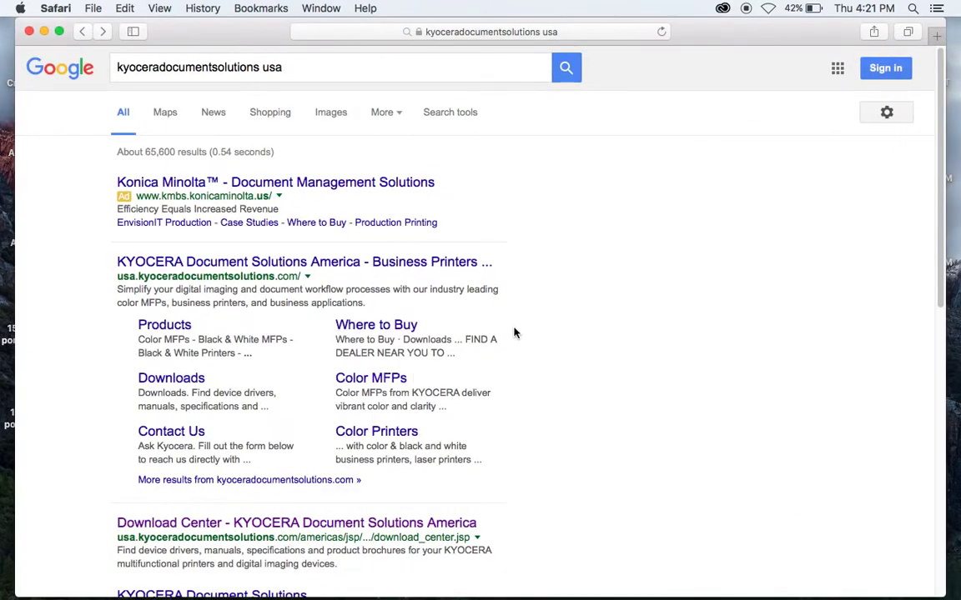
click(247, 531)
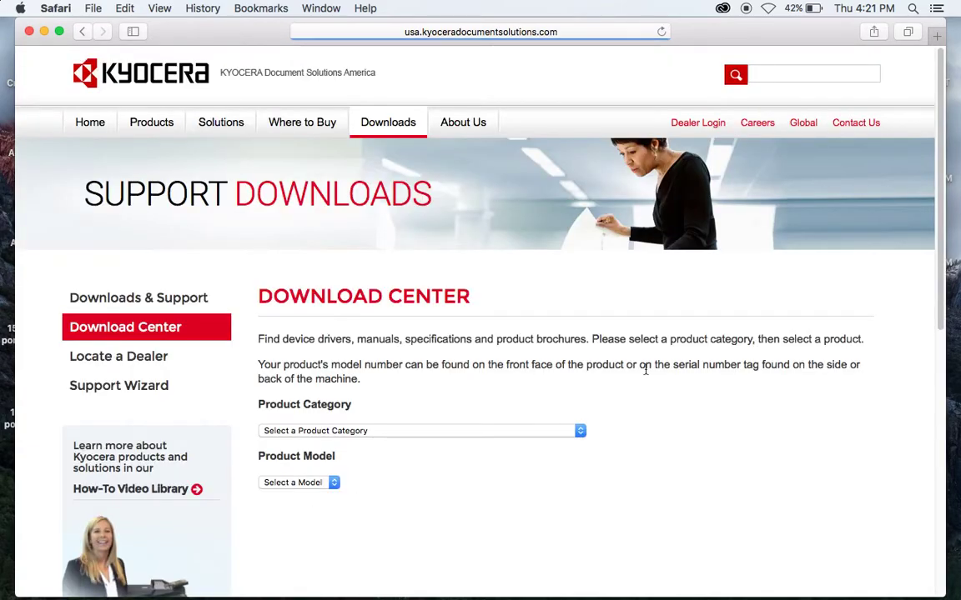
Step: Set the product category to Color Copier/MFP | COLOR MULTIFUNCTIONAL PRODUCTS and the product model to TASKalfa 3551ci
click(579, 432)
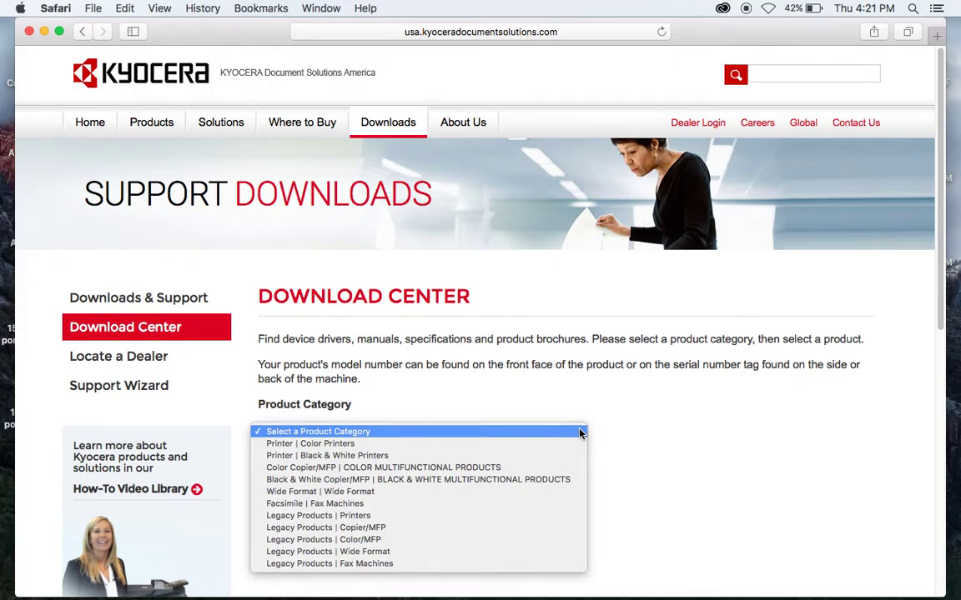
click(522, 468)
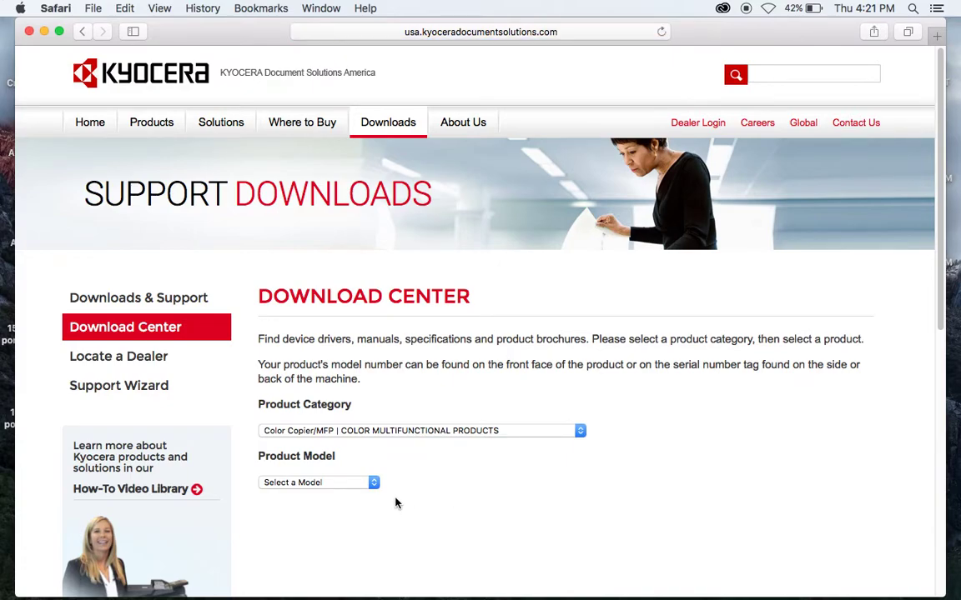
click(374, 484)
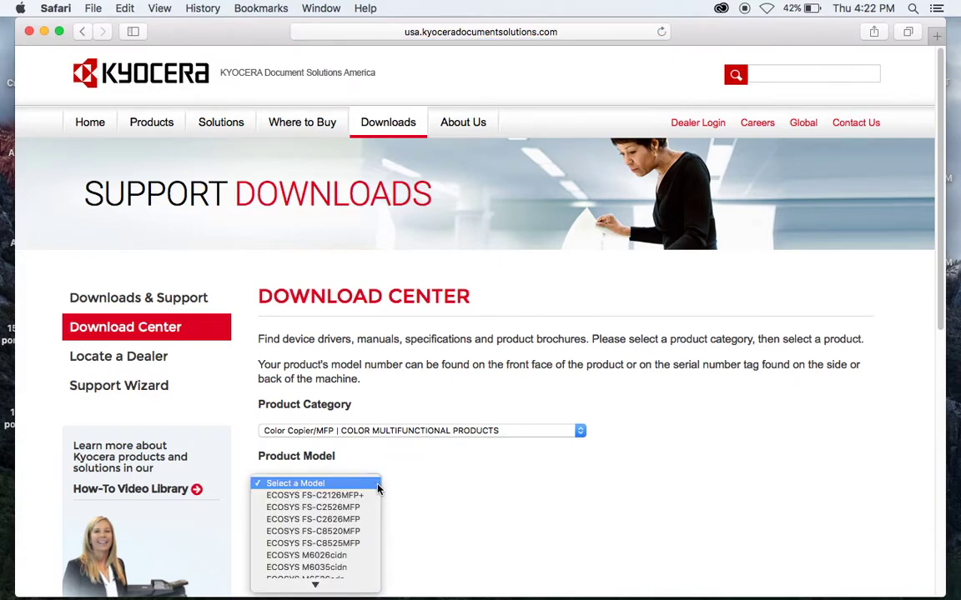
mouse_move(315, 586)
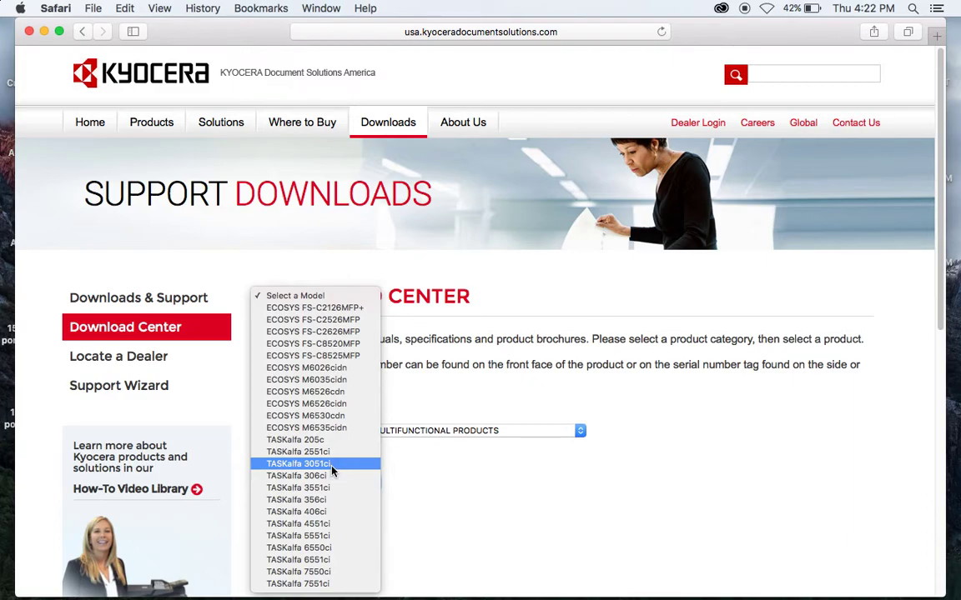
click(325, 488)
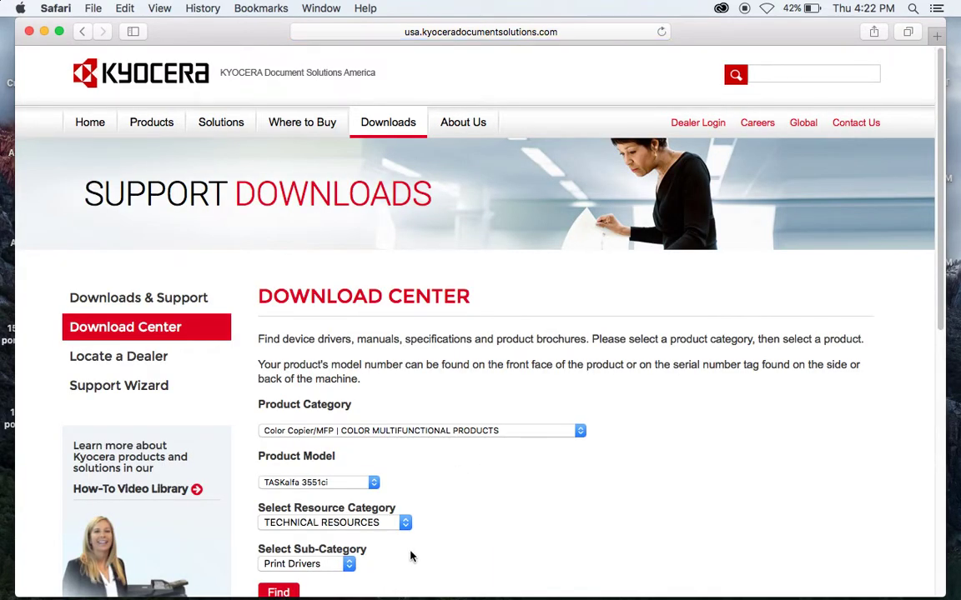
Step: Choose Print Drivers as the sub-category and find the matching technical resources for the selected model
click(350, 564)
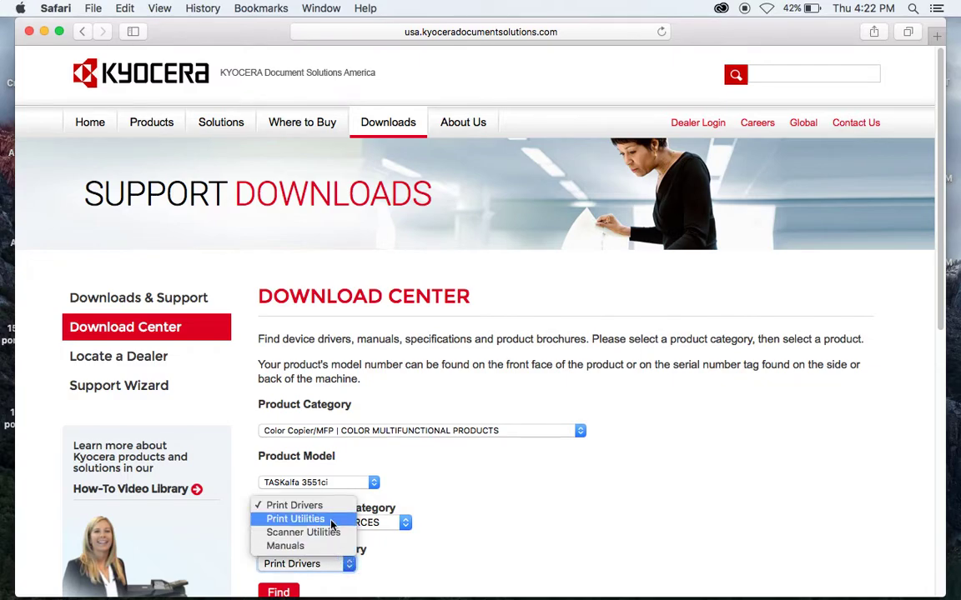
click(294, 505)
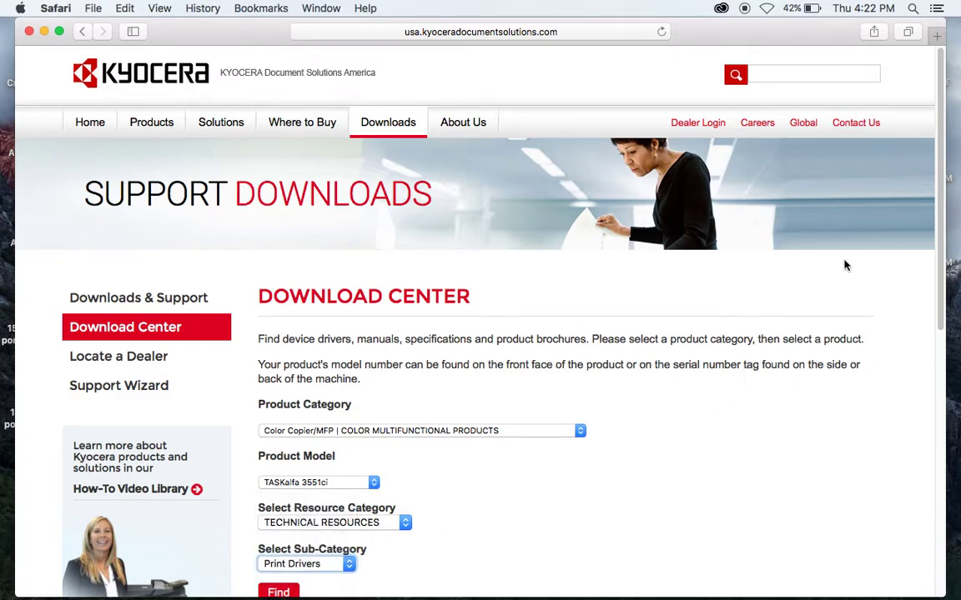
scroll(932, 278, down, 5)
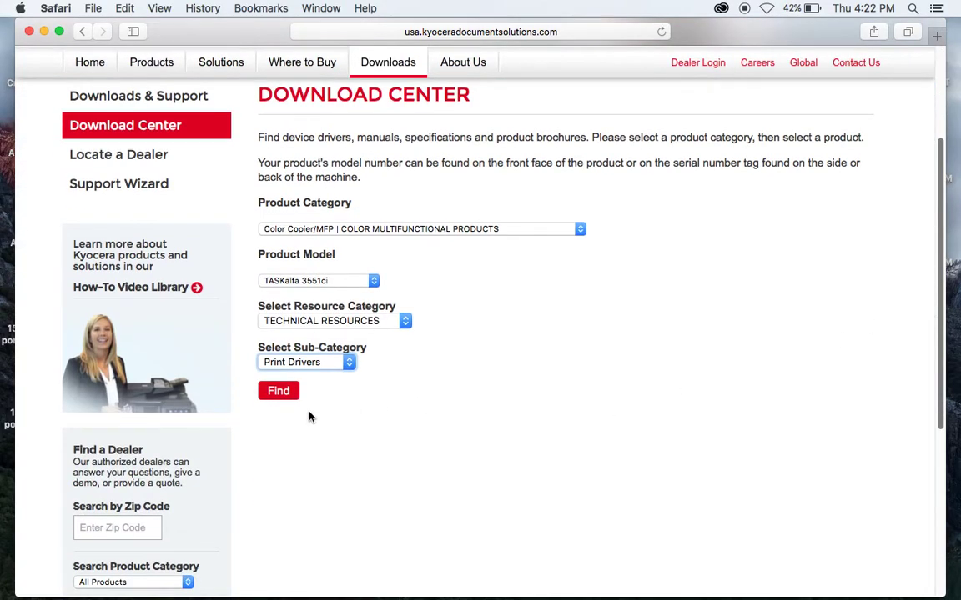
click(279, 390)
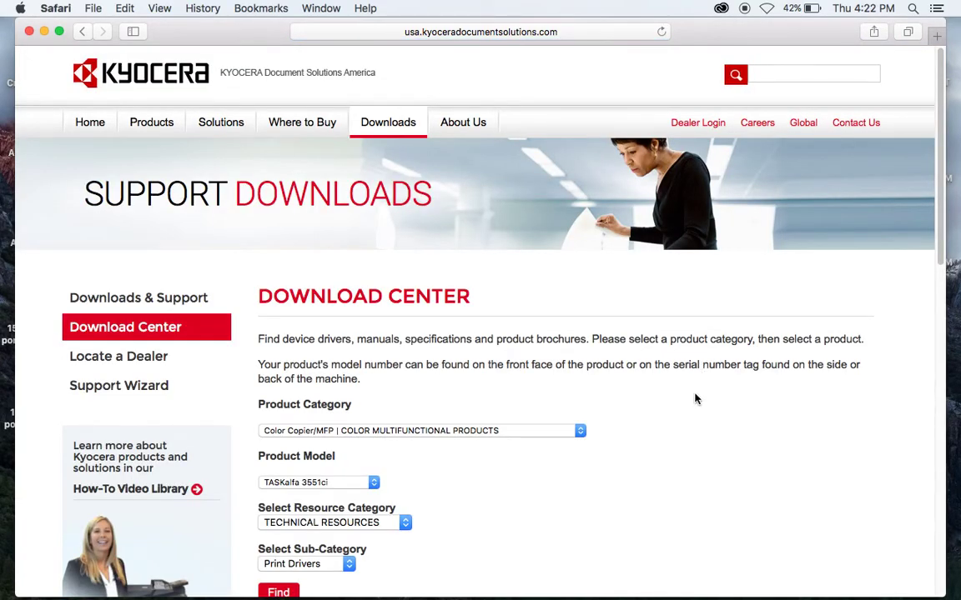
Step: Download Kyocera MAC Driver 3.2 for OSX 10.5 through 10.11 from the driver results
scroll(925, 354, down, 5)
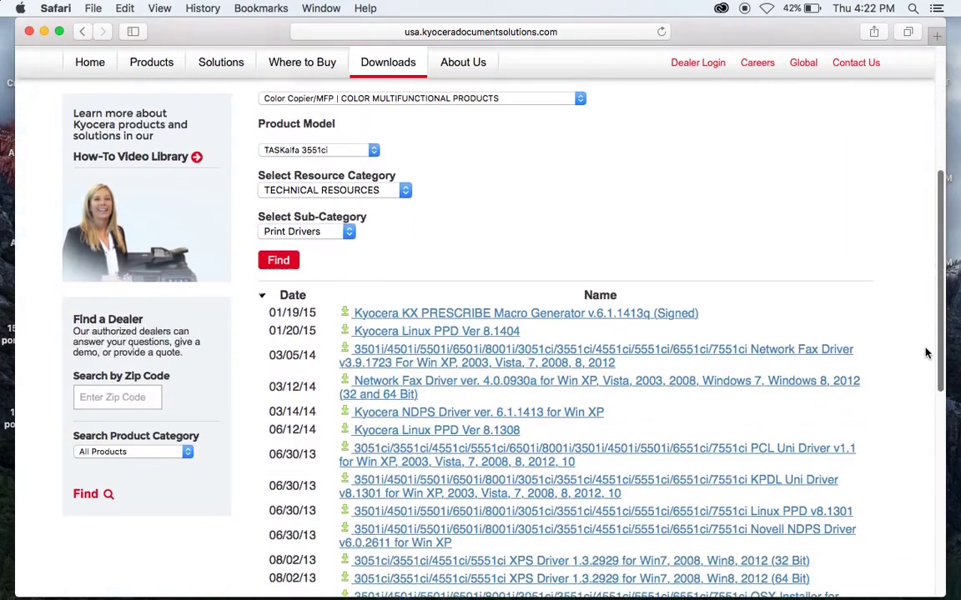
scroll(926, 354, down, 5)
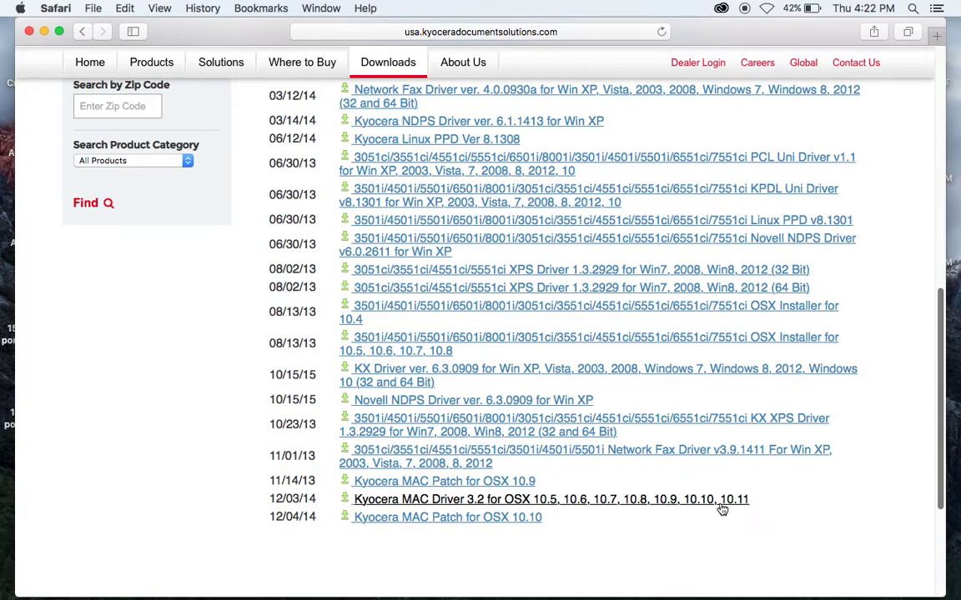
click(678, 500)
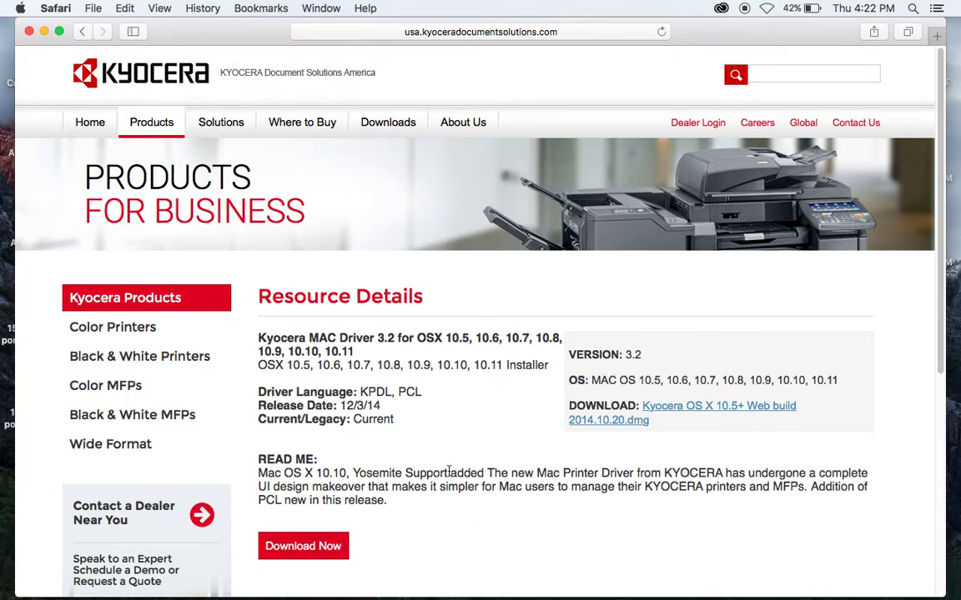
click(316, 549)
Step: Locate the downloaded Kyocera OS X 10.5+ Web build 2014.10.20-2.dmg and open the disk image
mouse_move(865, 580)
click(842, 35)
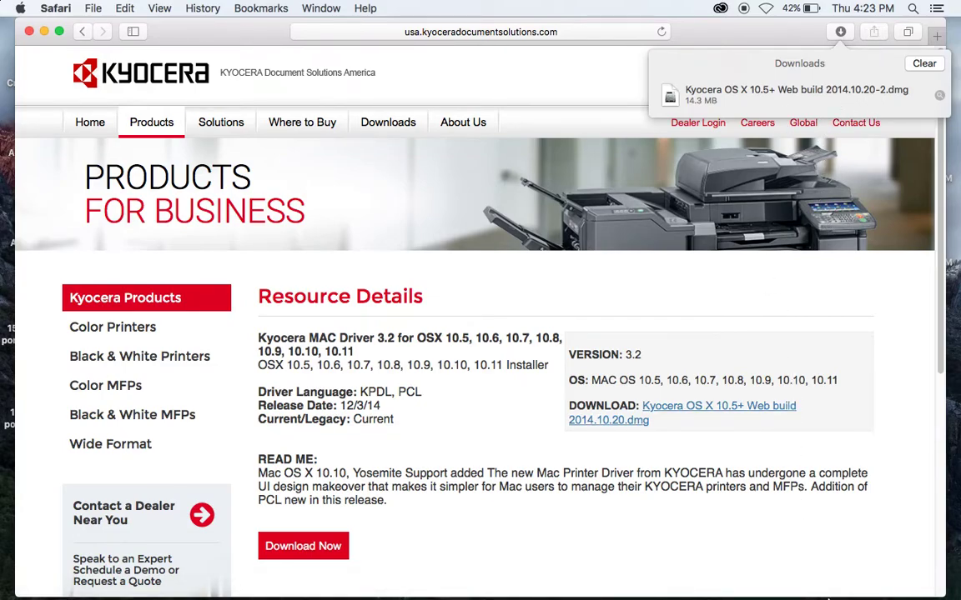
mouse_move(828, 597)
click(825, 574)
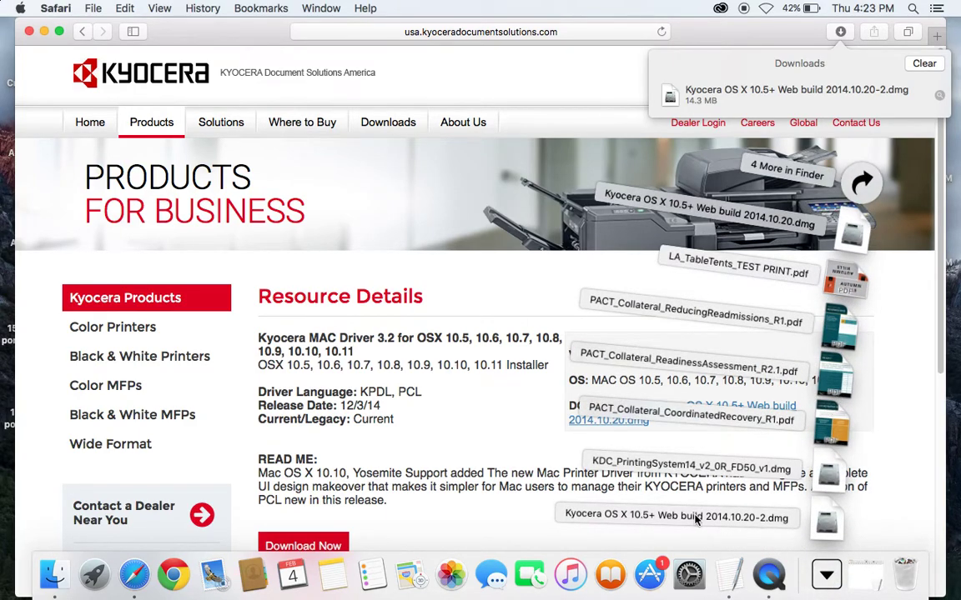
click(758, 98)
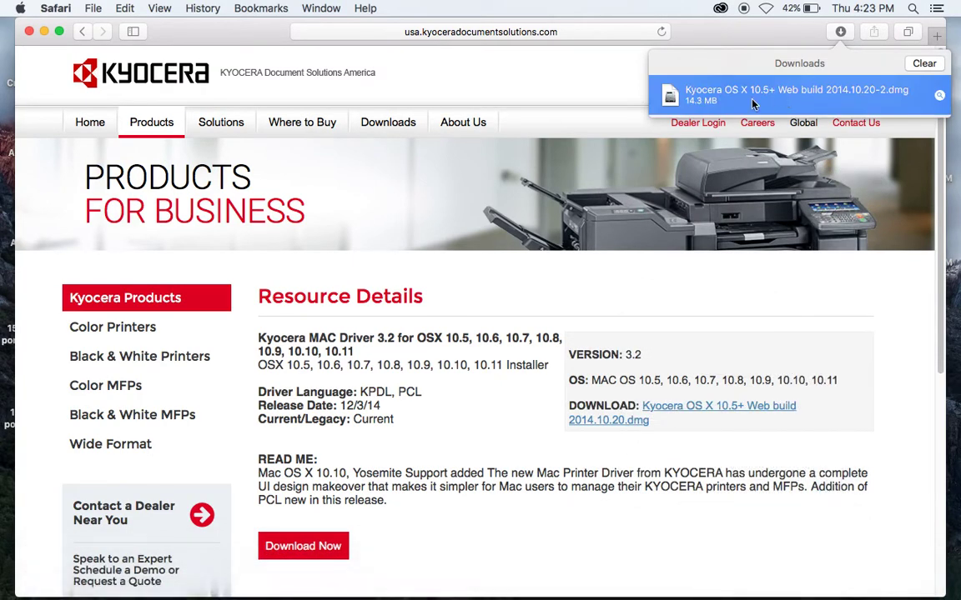
double_click(770, 100)
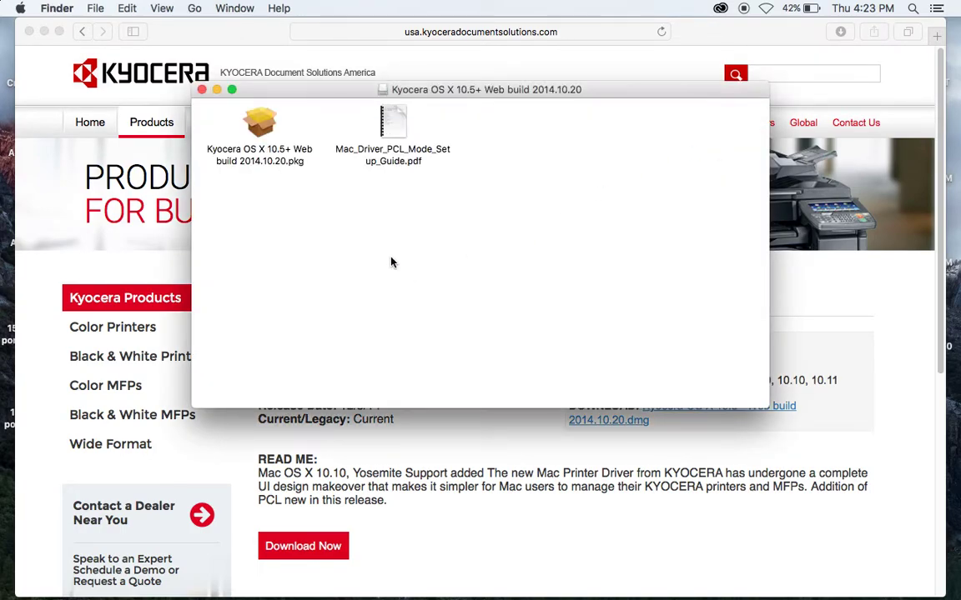
Step: Launch the Kyocera OS X 10.5+ Web build 2014.10.20.pkg installer and advance through its introduction, readme and license, agreeing to the terms
click(268, 159)
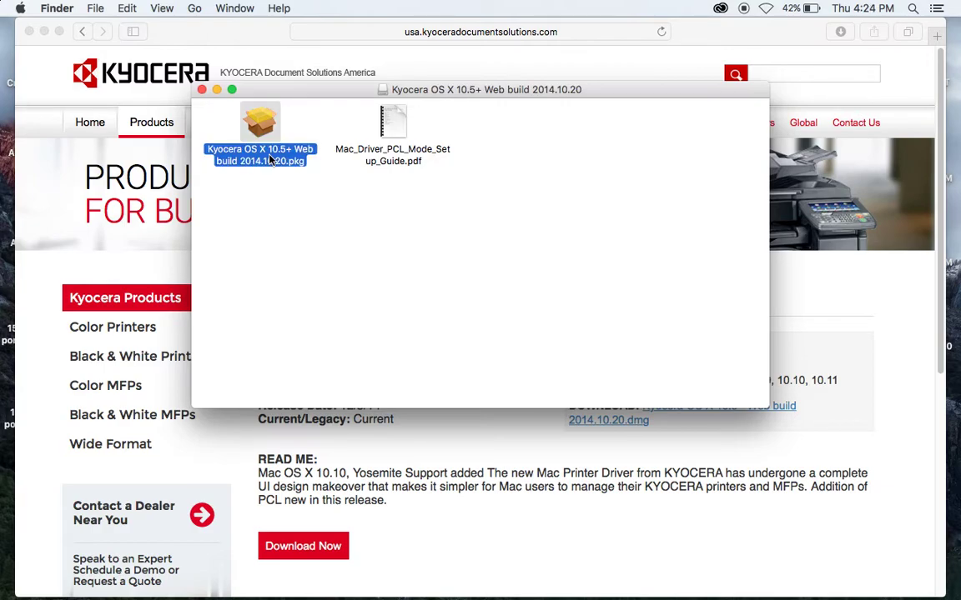
double_click(268, 160)
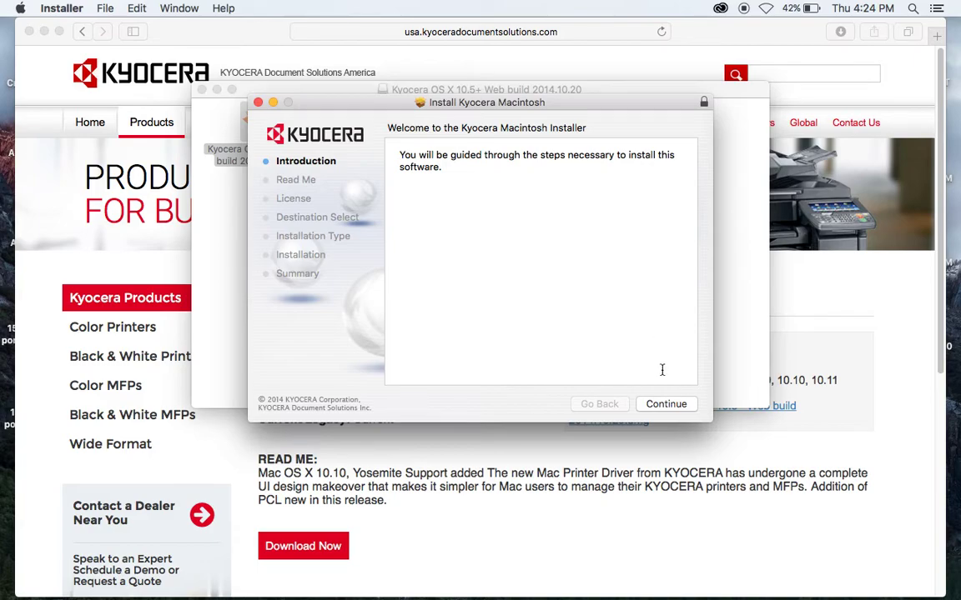
click(666, 403)
click(671, 405)
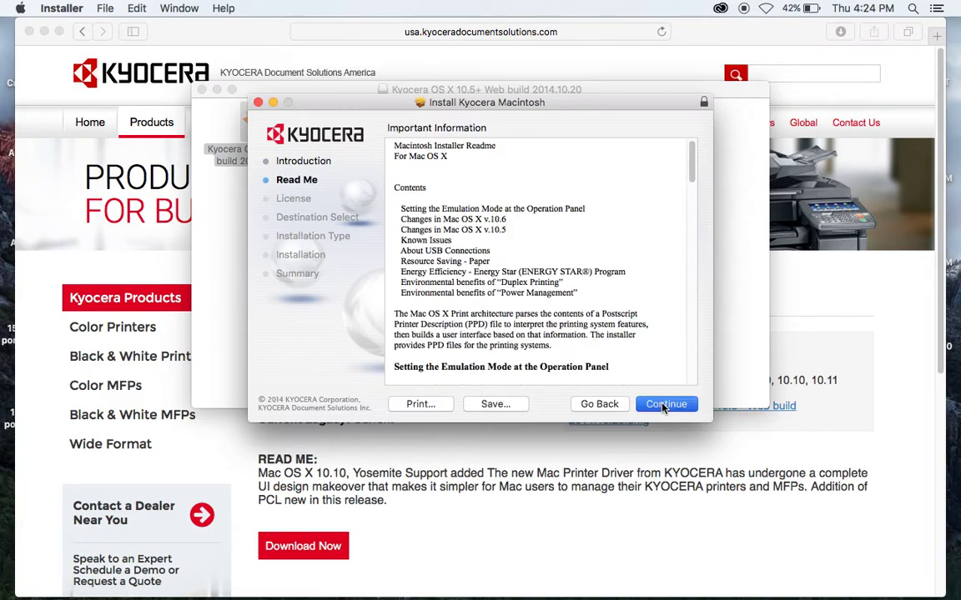
click(670, 409)
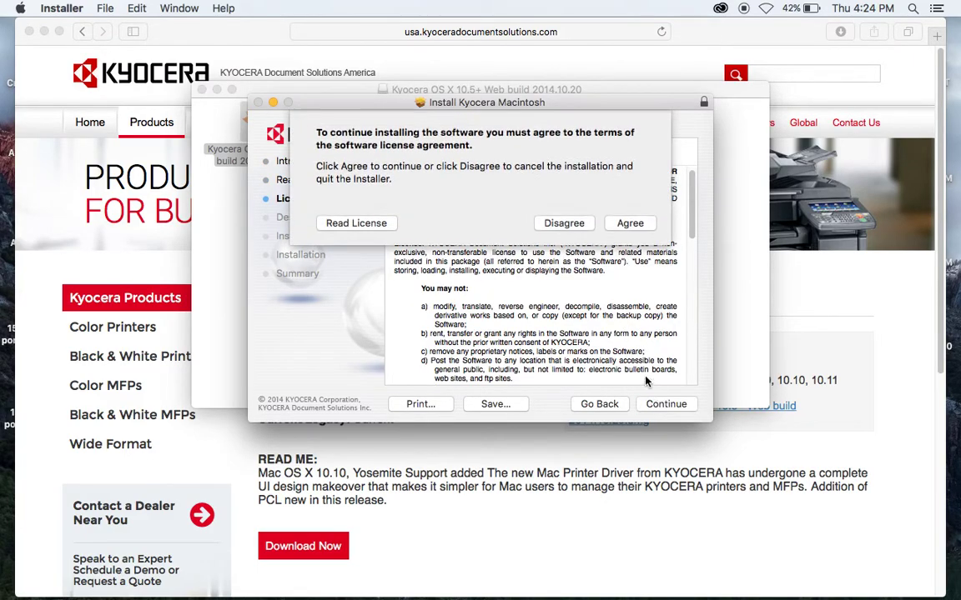
click(631, 225)
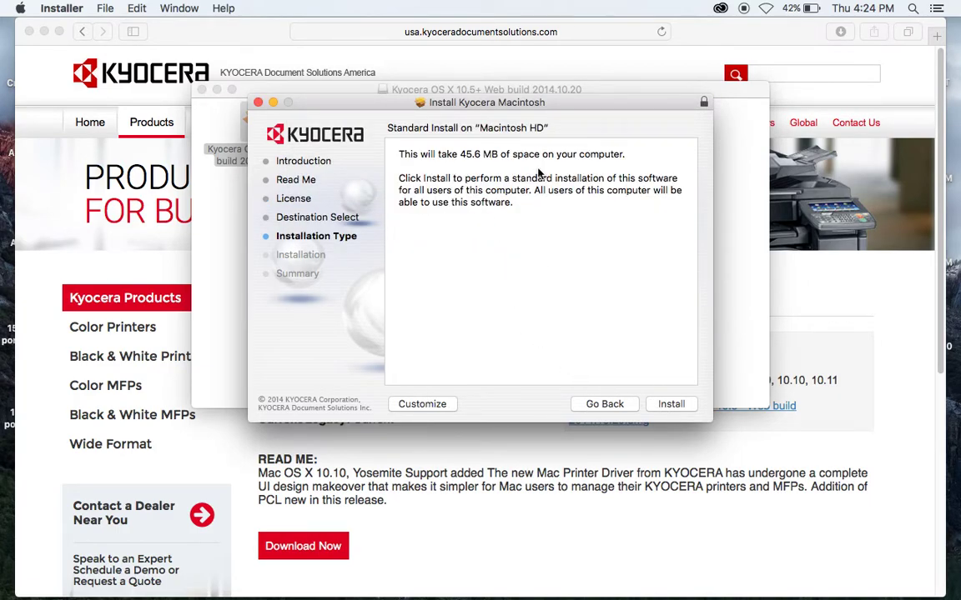
Step: Run the standard installation of the Kyocera driver, authorize it with the account password, and close the installer
click(666, 408)
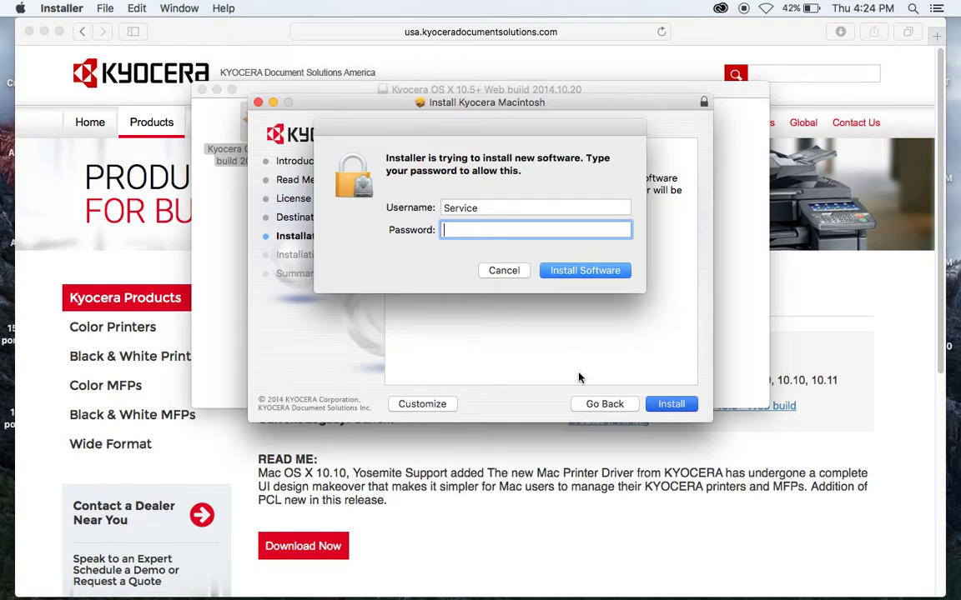
text(•••••••••••)
click(591, 271)
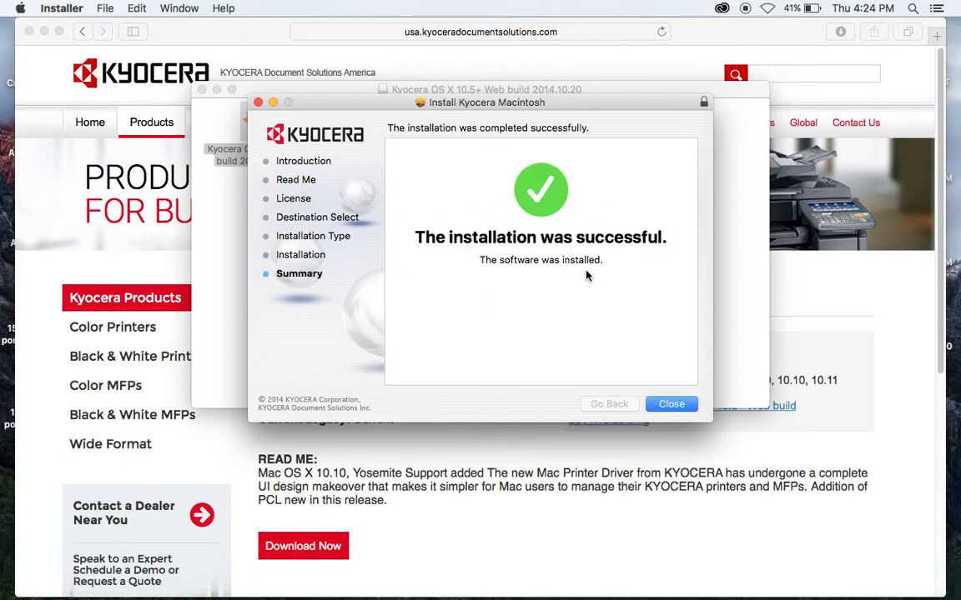
click(667, 404)
Step: Close the Kyocera disk image window and the Safari window to return to the desktop
click(202, 90)
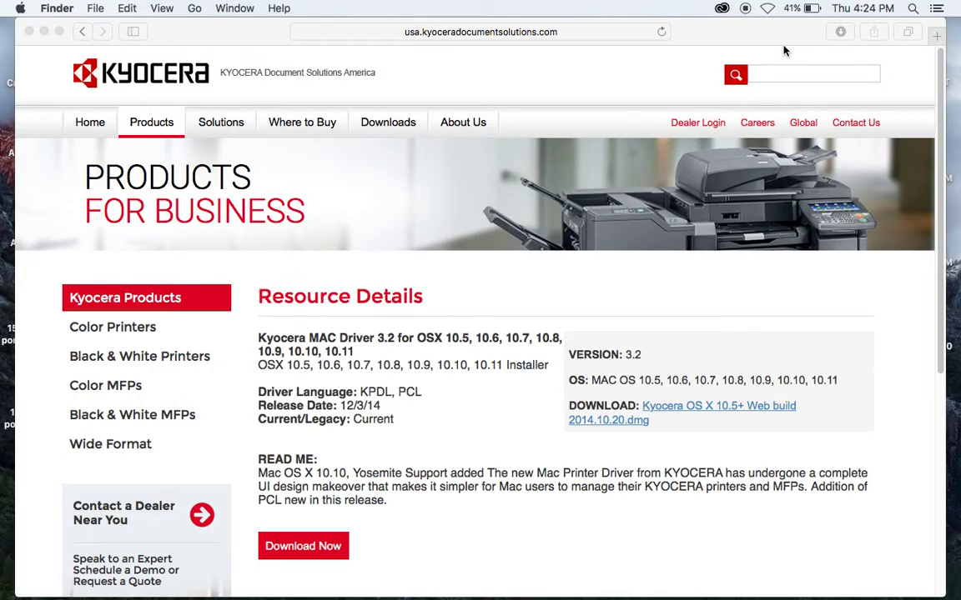
click(29, 32)
click(30, 31)
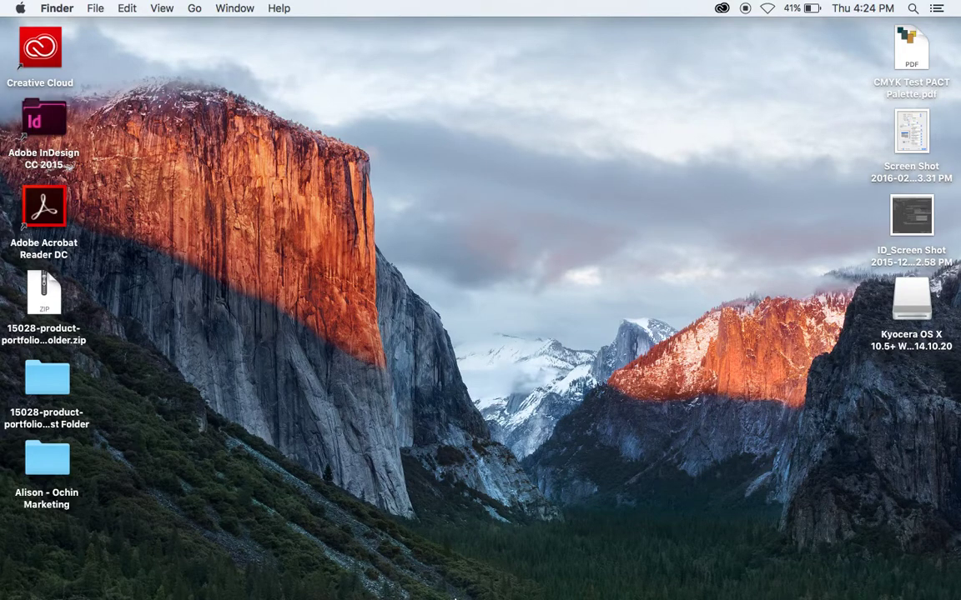
mouse_move(455, 597)
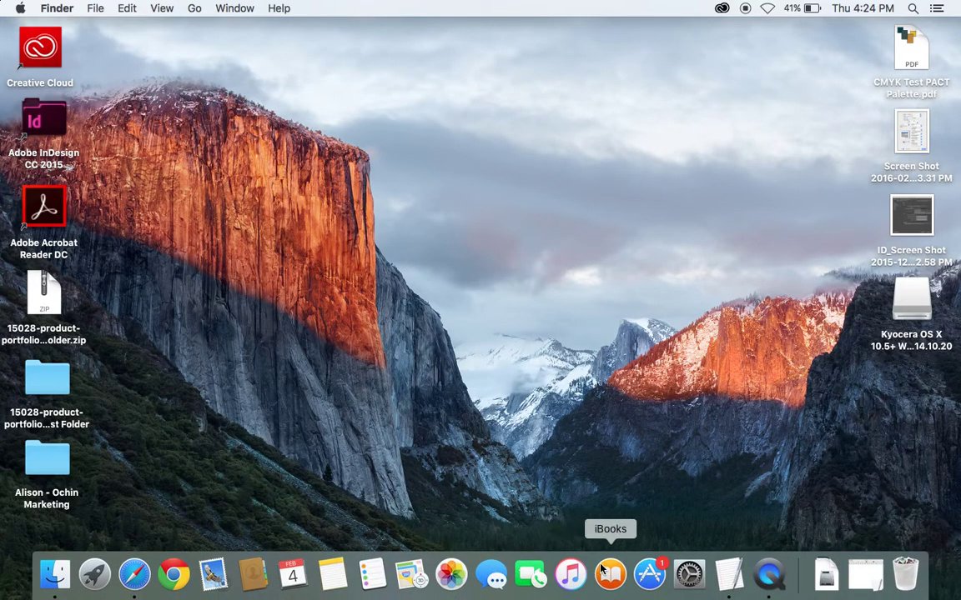
Step: Open System Preferences and start adding an IP printer in Printers & Scanners with the address 10.252.14.207
click(689, 574)
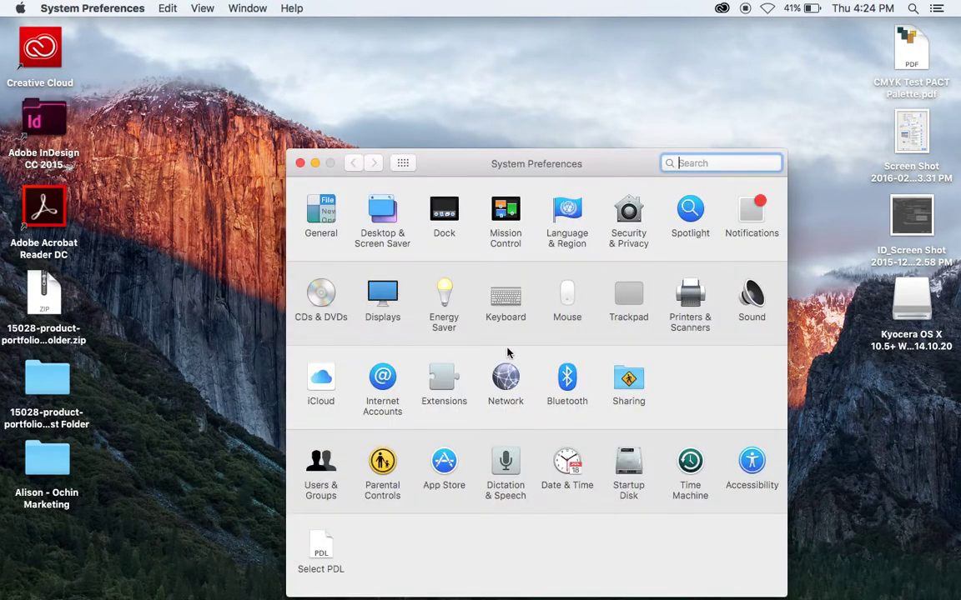
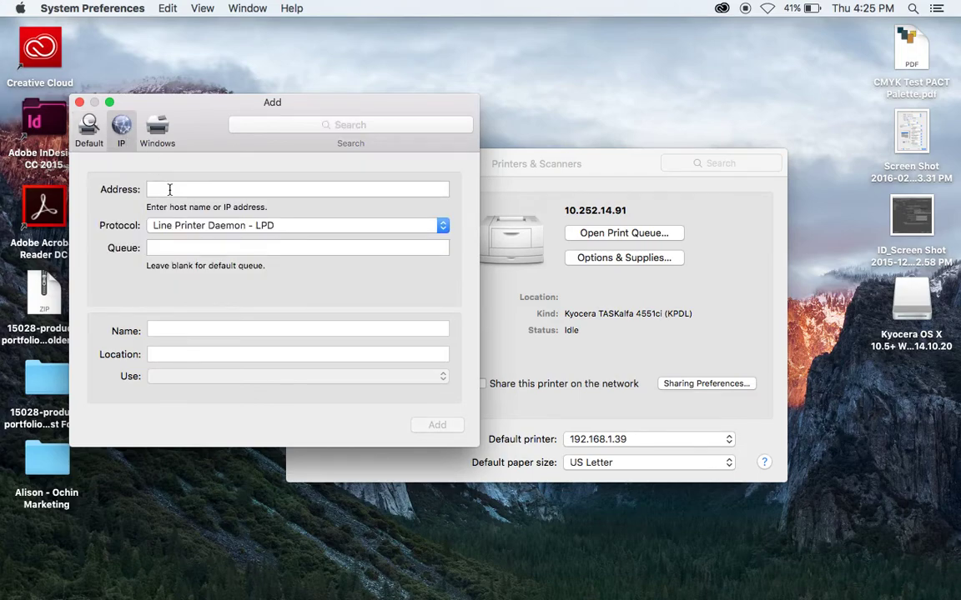
click(152, 188)
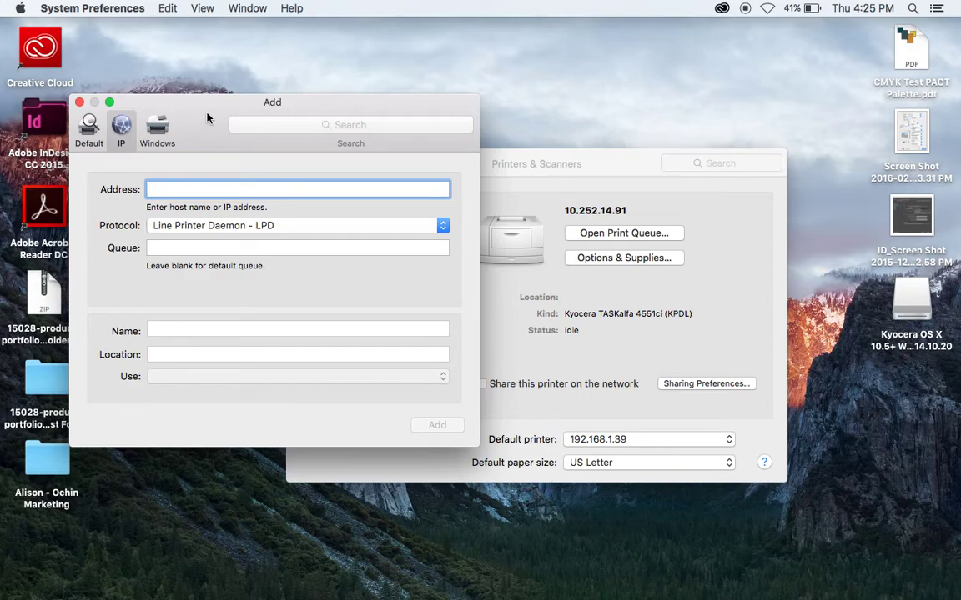
text(1`0)
key(BackSpace)
key(BackSpace)
key(BackSpace)
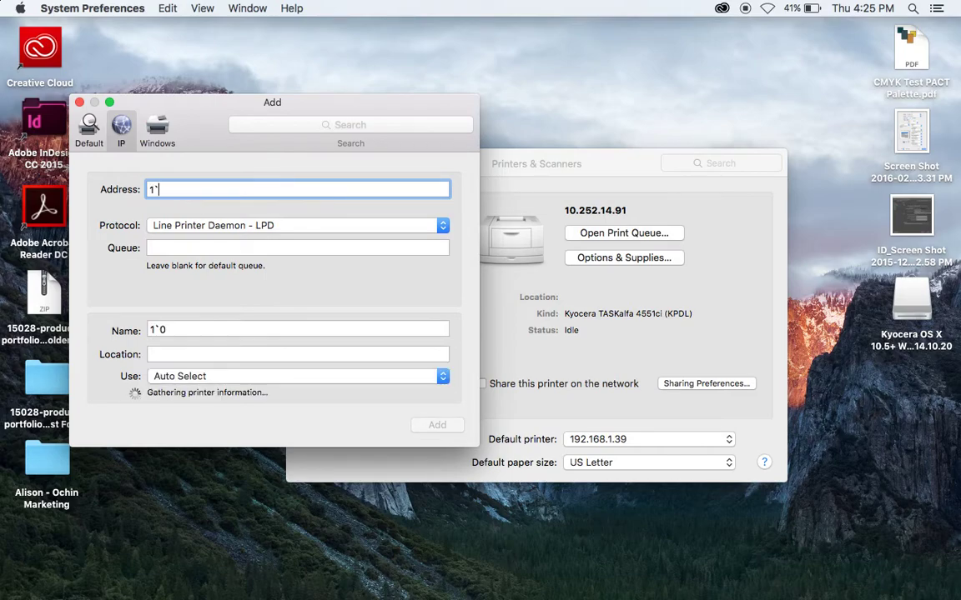
text(10)
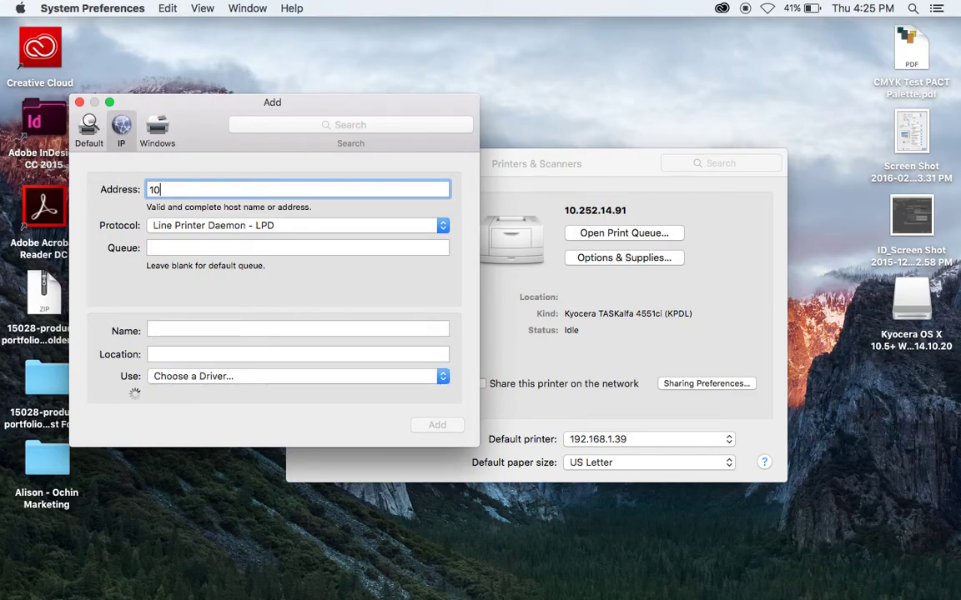
text(.252.)
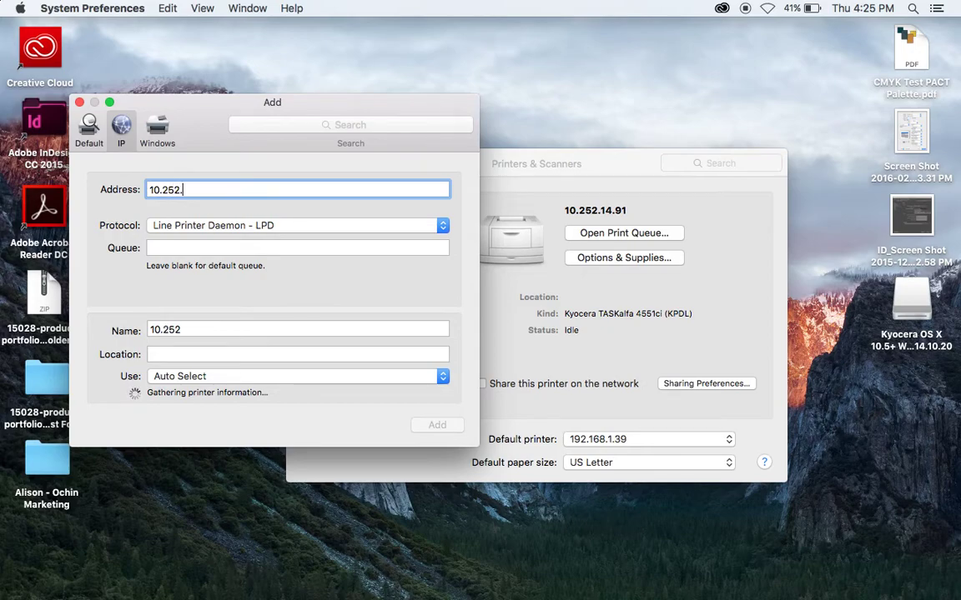
text(14.)
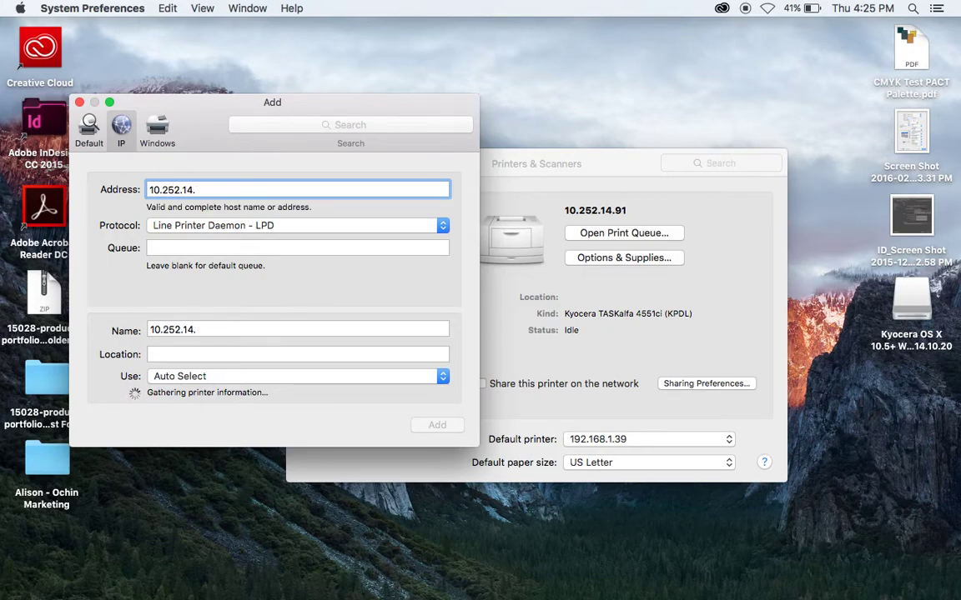
text(207)
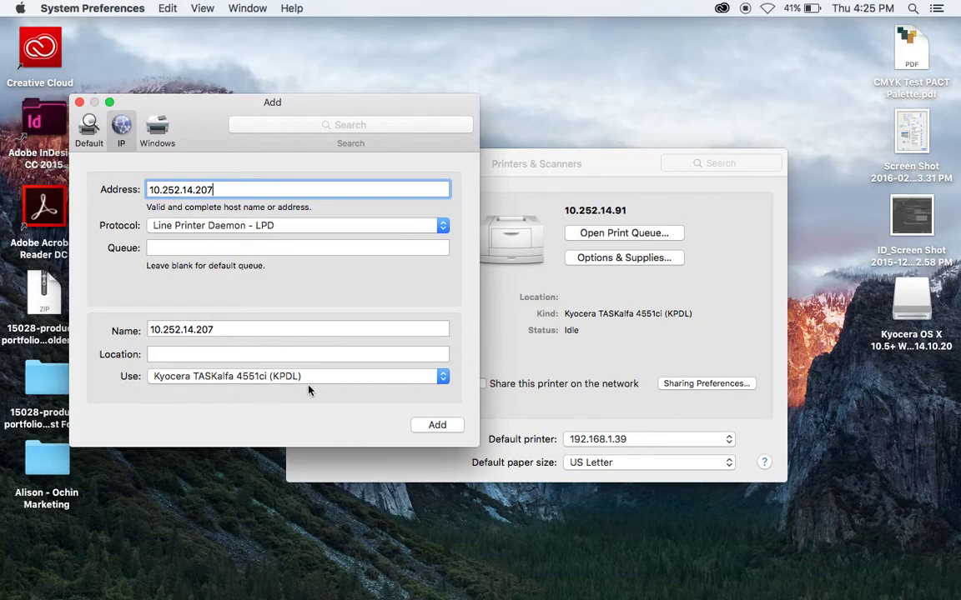
Step: Replace the new printer's default name with Sales Printer
click(239, 331)
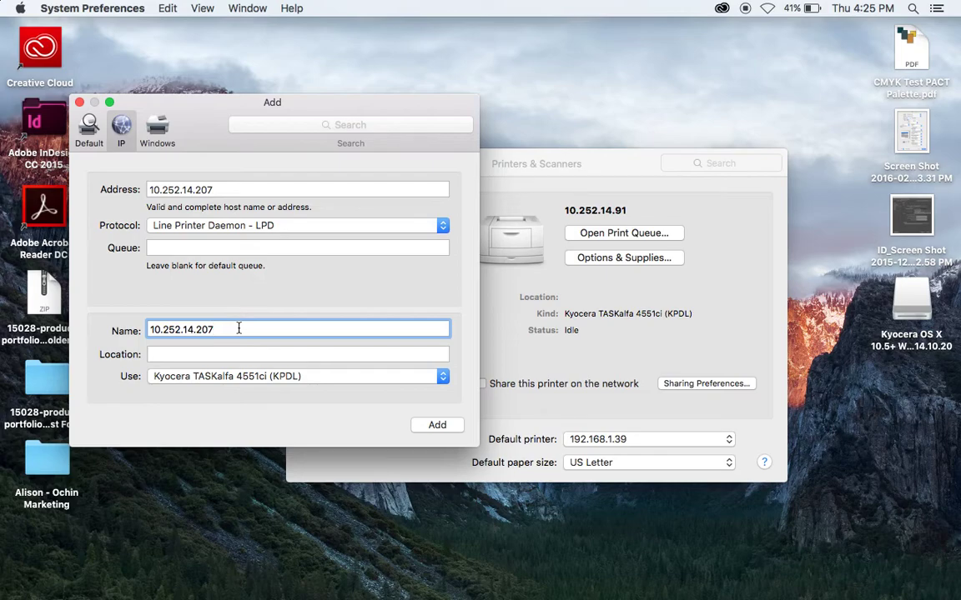
key(BackSpace)
key(BackSpace)
key(BackSpace)
key(BackSpace)
key(BackSpace)
key(BackSpace)
key(BackSpace)
key(BackSpace)
key(BackSpace)
key(BackSpace)
key(BackSpace)
key(BackSpace)
key(BackSpace)
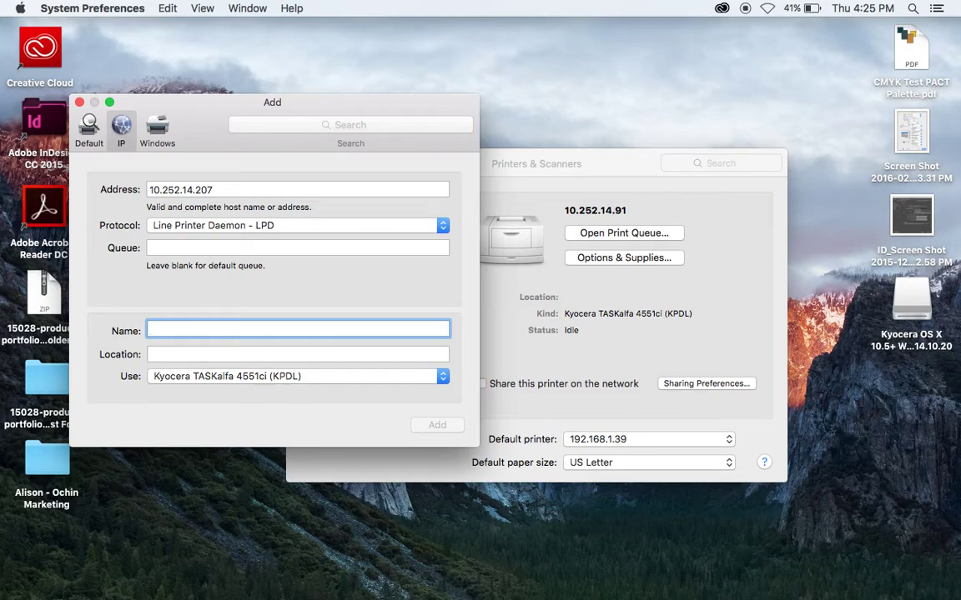
text(Sales Pe)
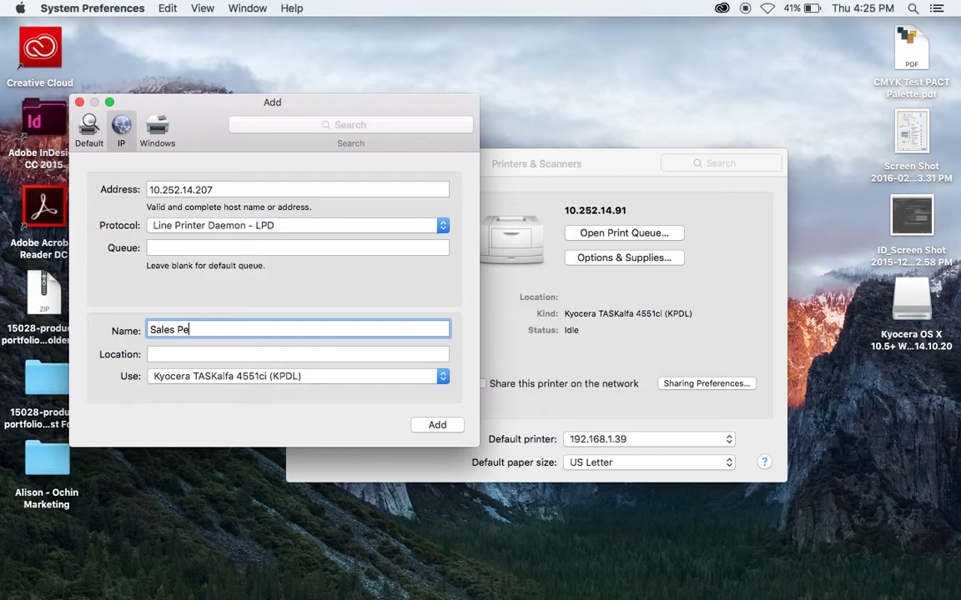
key(BackSpace)
text(ru)
key(BackSpace)
text(inter)
Step: Add the Sales Printer as a new printer despite the existing entry, accept its installed options, and close the Printers & Scanners window
click(437, 427)
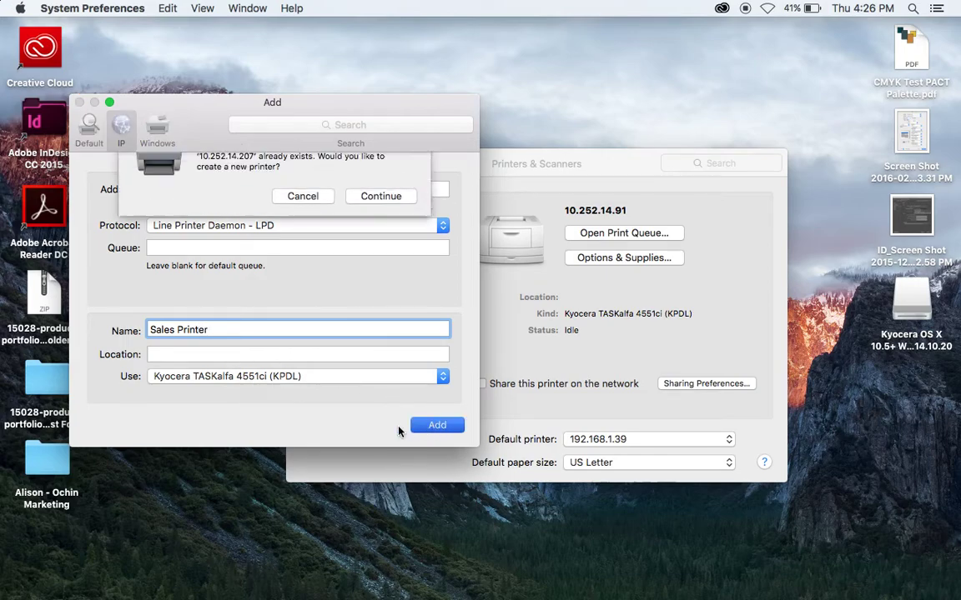
click(380, 229)
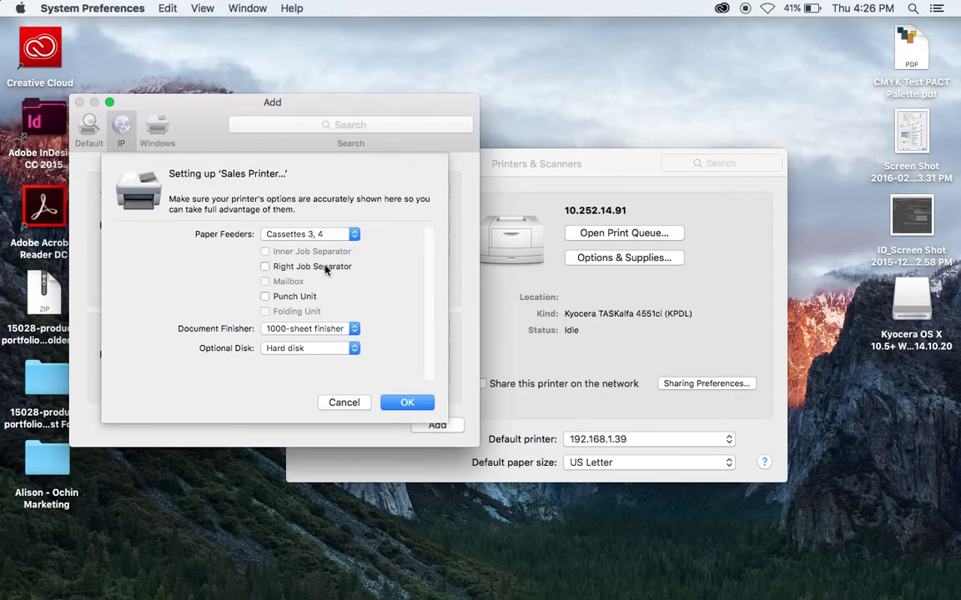
click(397, 401)
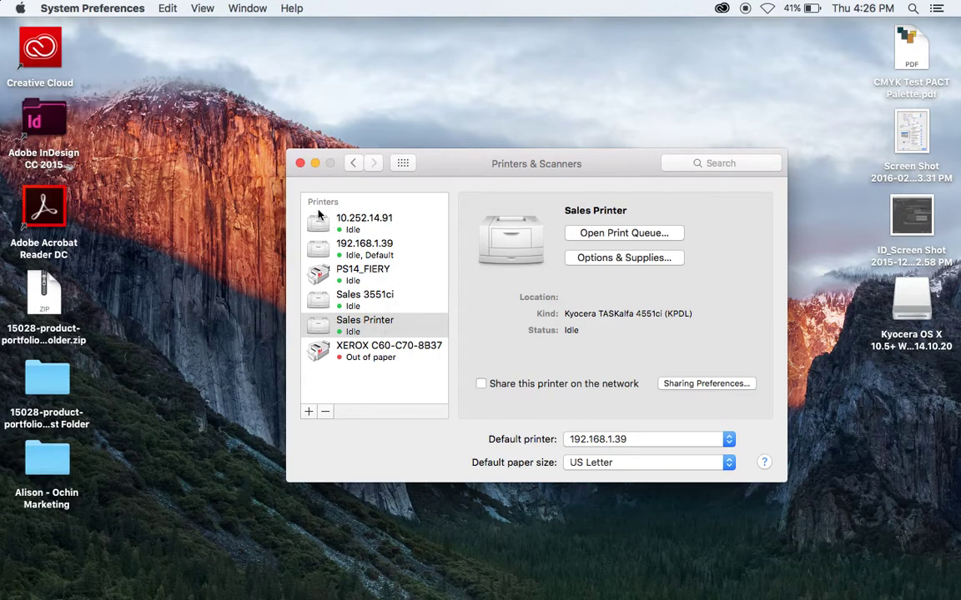
click(300, 163)
Step: Switch to TextEdit and write "Test print from Mac" in the blank document
mouse_move(253, 594)
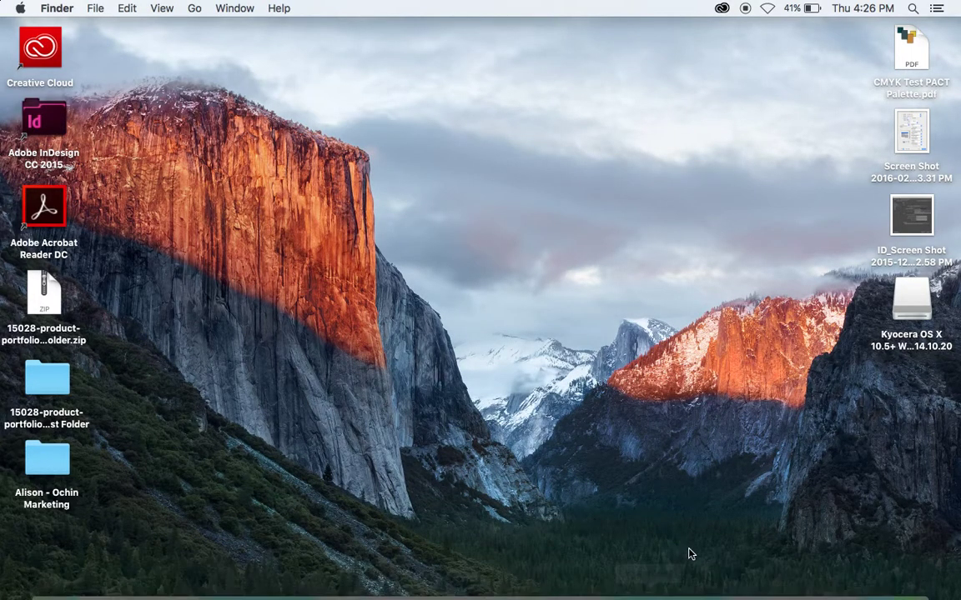
click(729, 583)
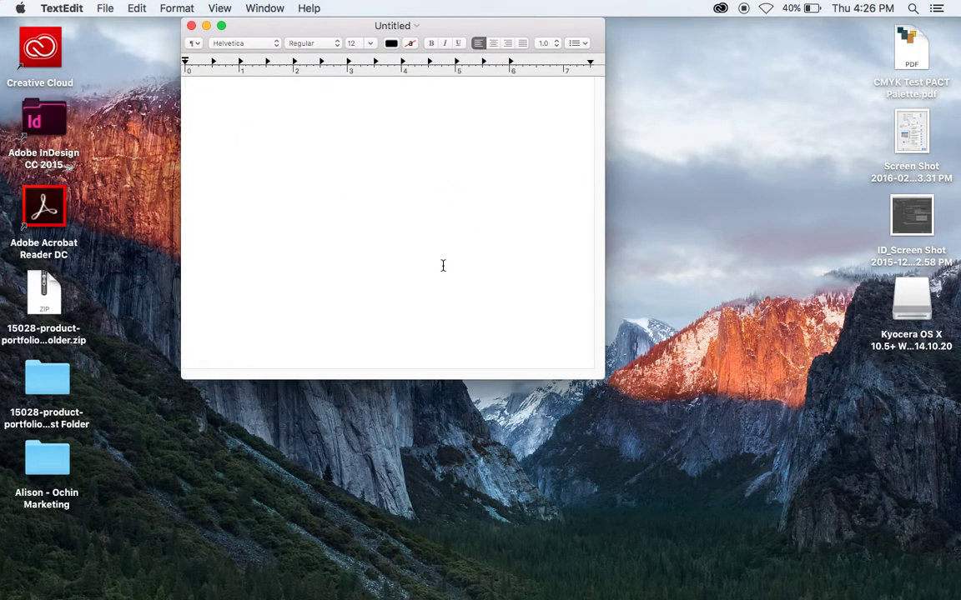
text(Te)
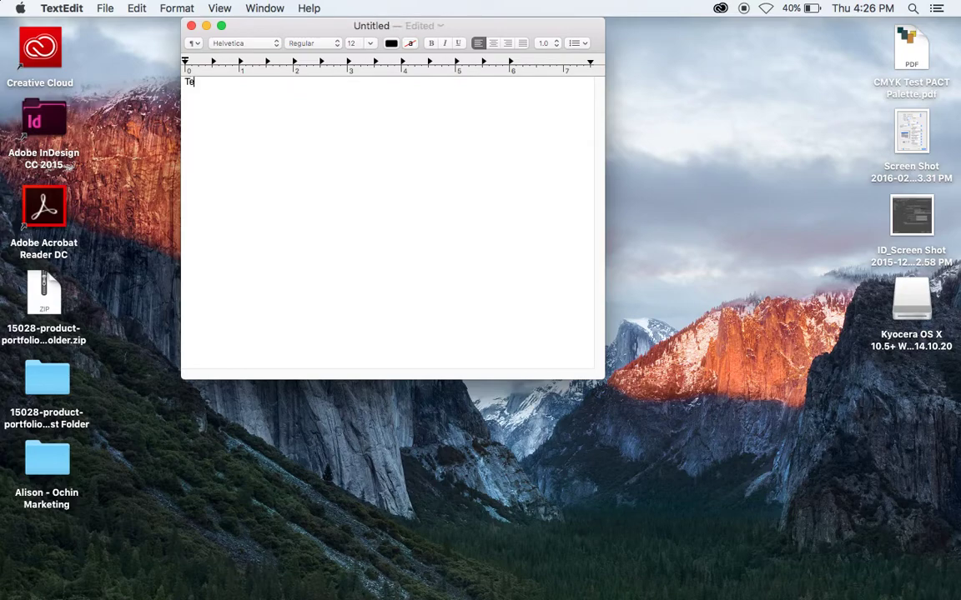
text(st print from Mac)
Step: Open the print dialog for the test document and choose Sales Printer as the printer
click(105, 8)
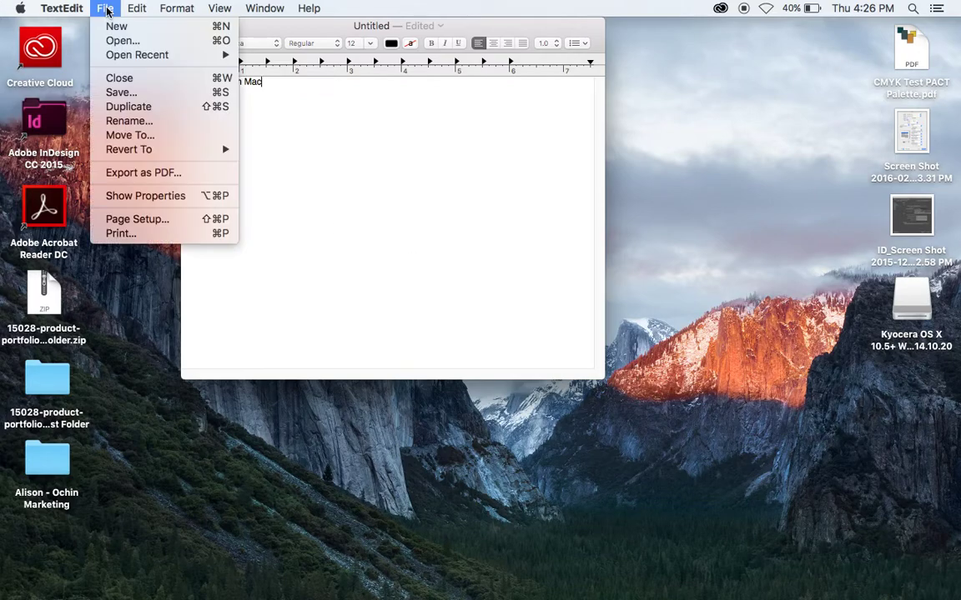
click(128, 235)
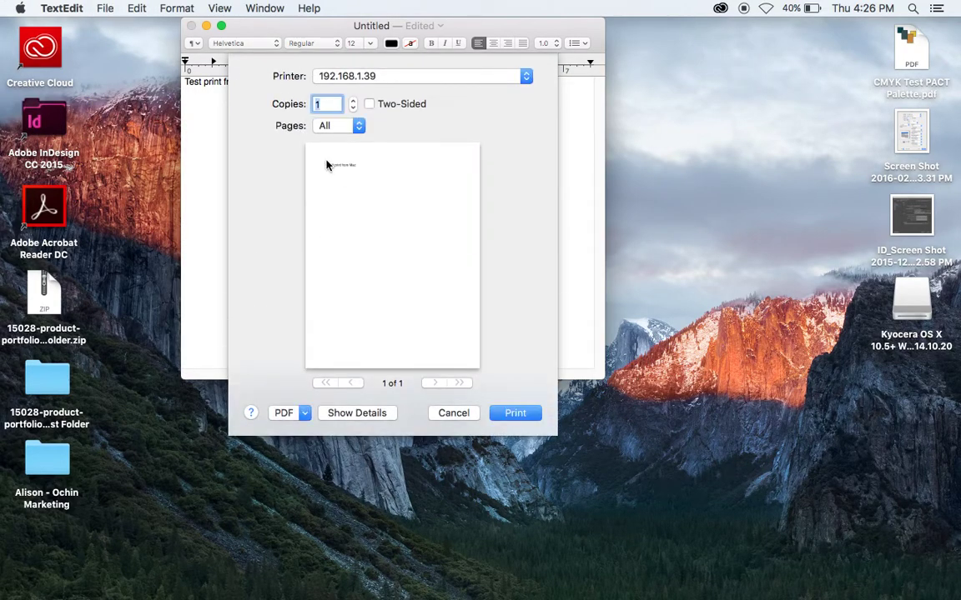
click(527, 76)
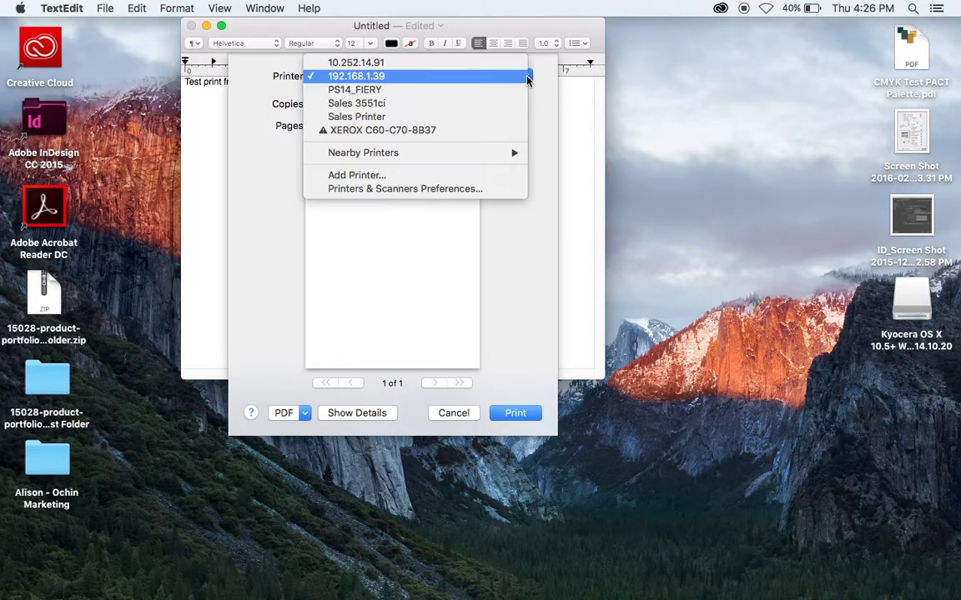
click(423, 118)
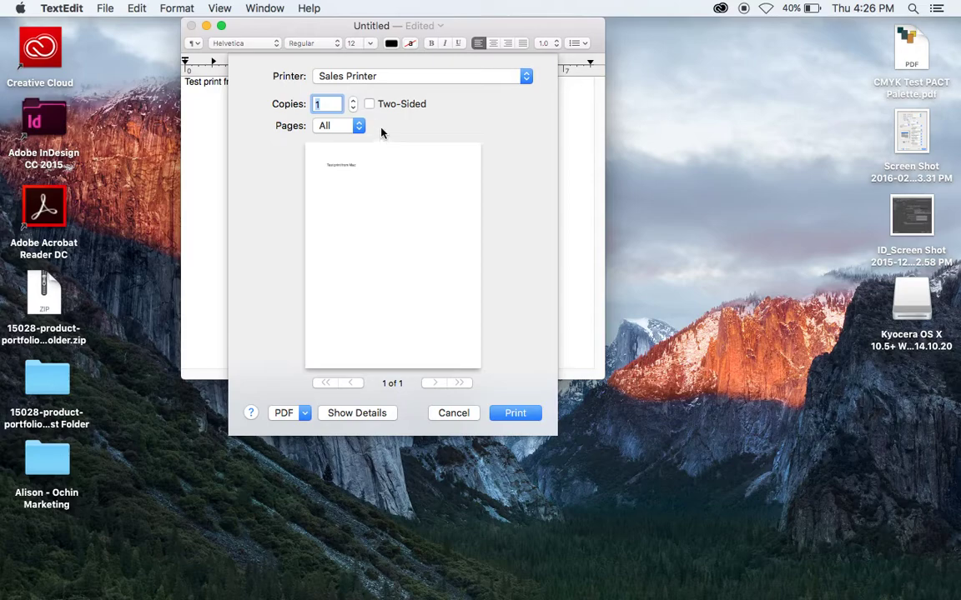
Step: Expand the print details, show the Imaging options, and print the test document
click(354, 413)
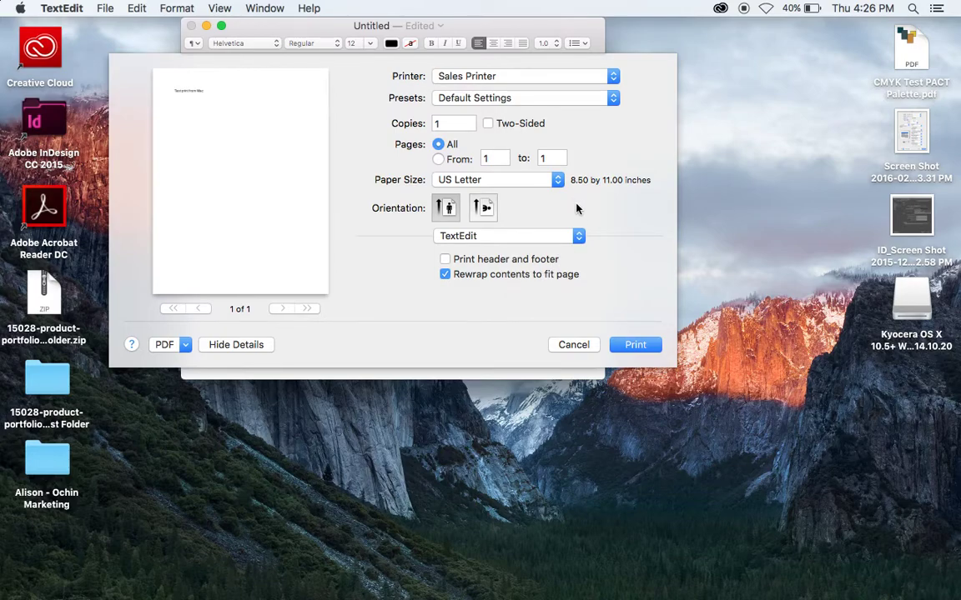
click(578, 236)
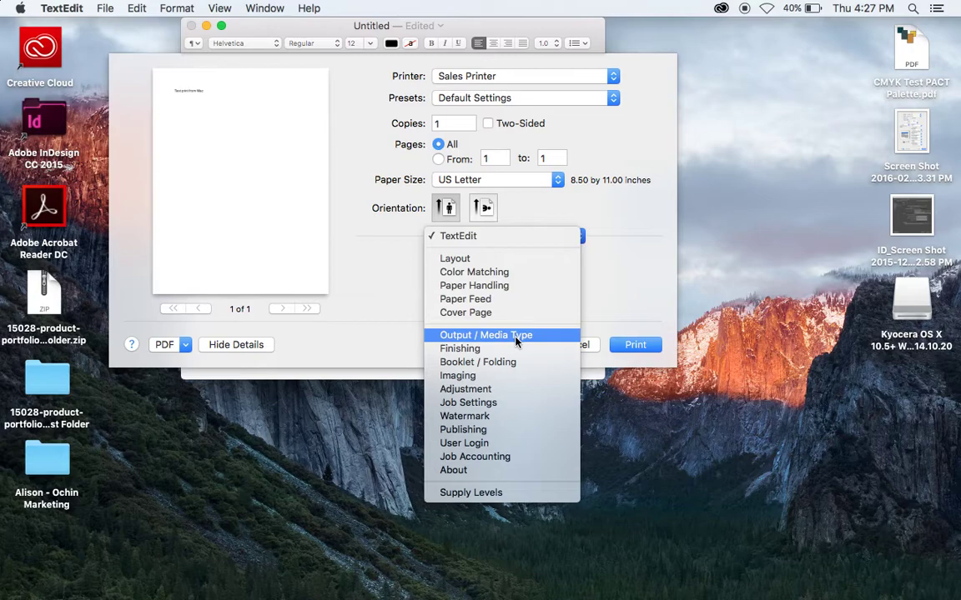
click(494, 376)
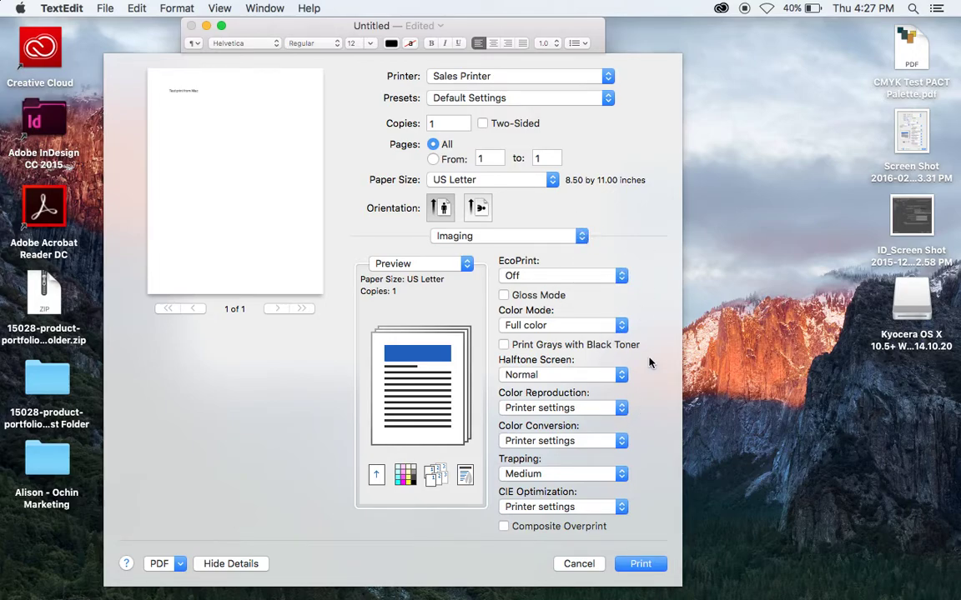
click(638, 563)
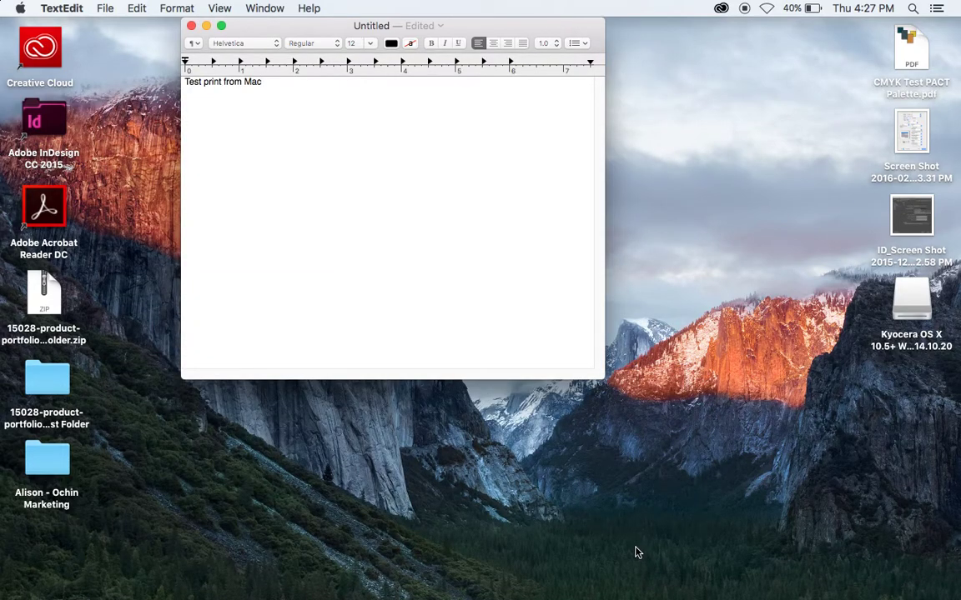
mouse_move(745, 593)
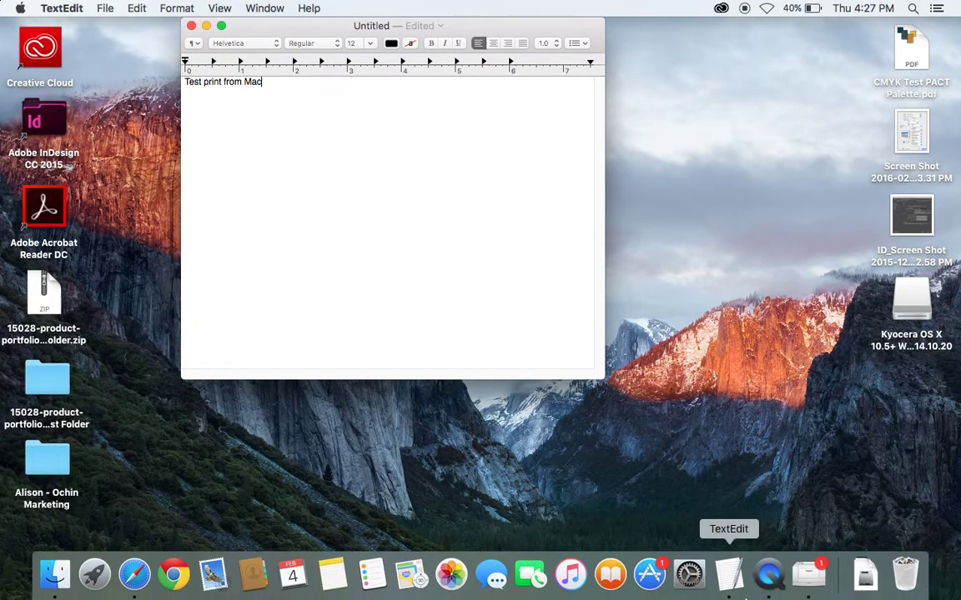